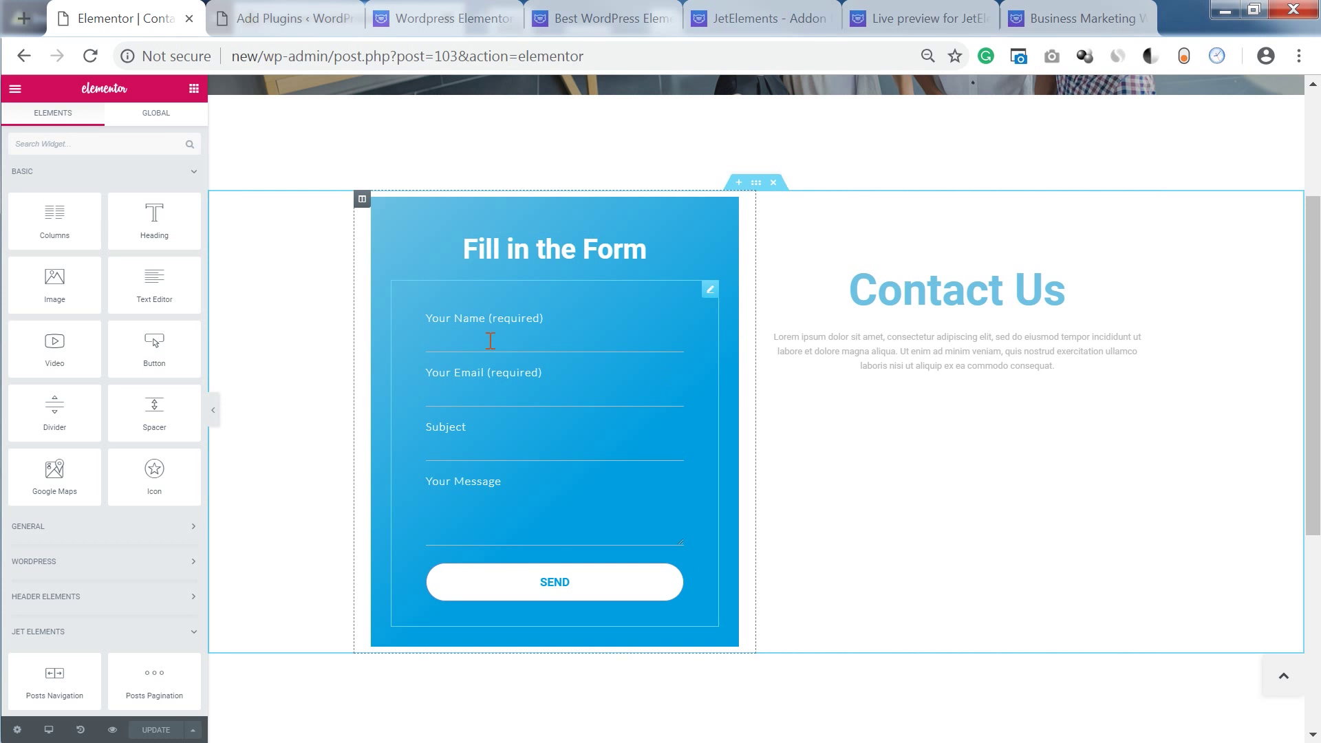
Step: Go back to the Elementor Contact page editor and scroll up to its header and banner
click(289, 20)
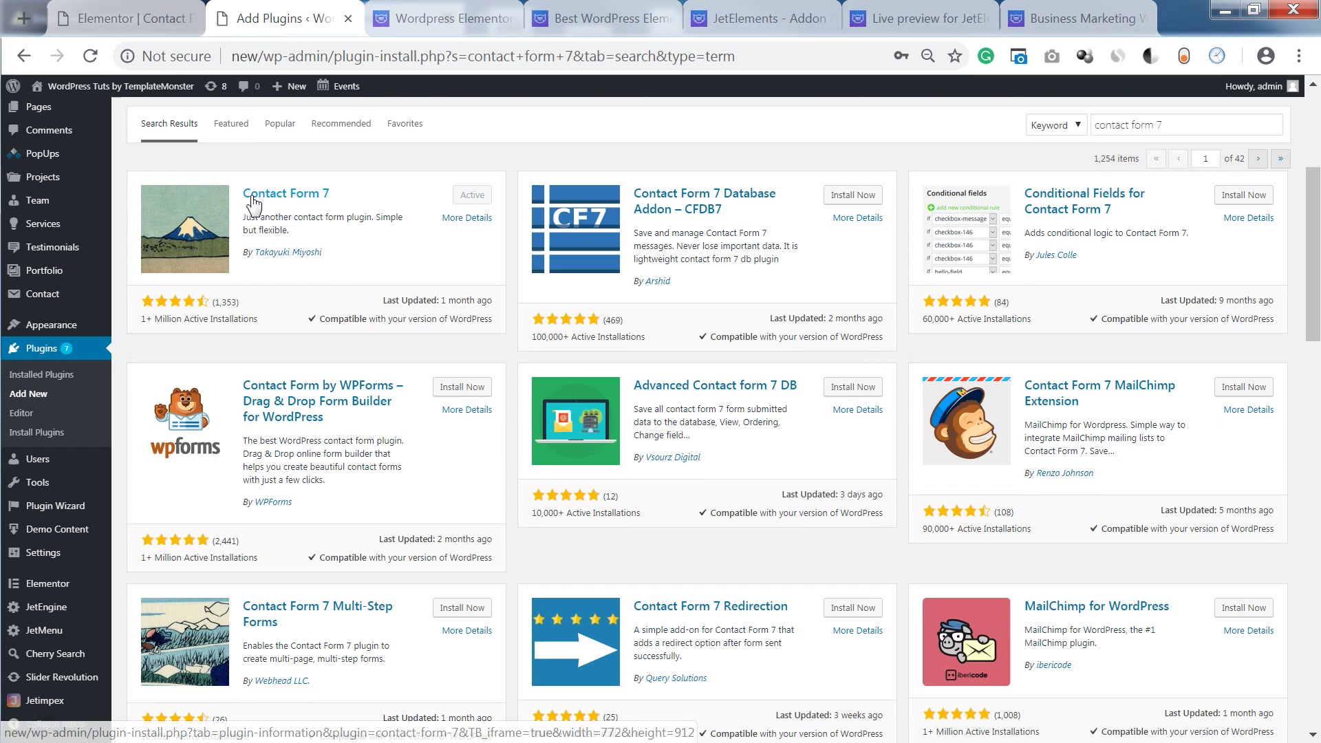
click(116, 17)
scroll(320, 252, up, 3)
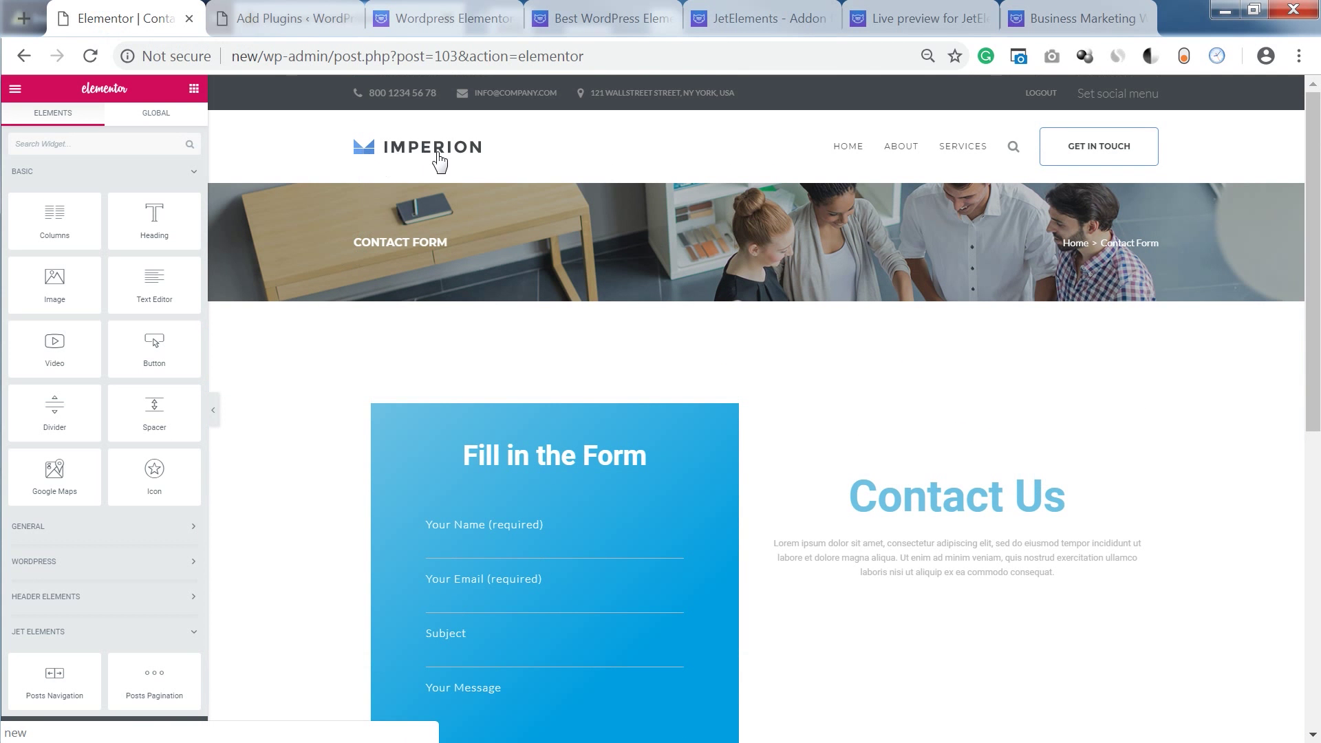
Step: Scroll through the Imperion theme page on TemplateMonster
click(1073, 18)
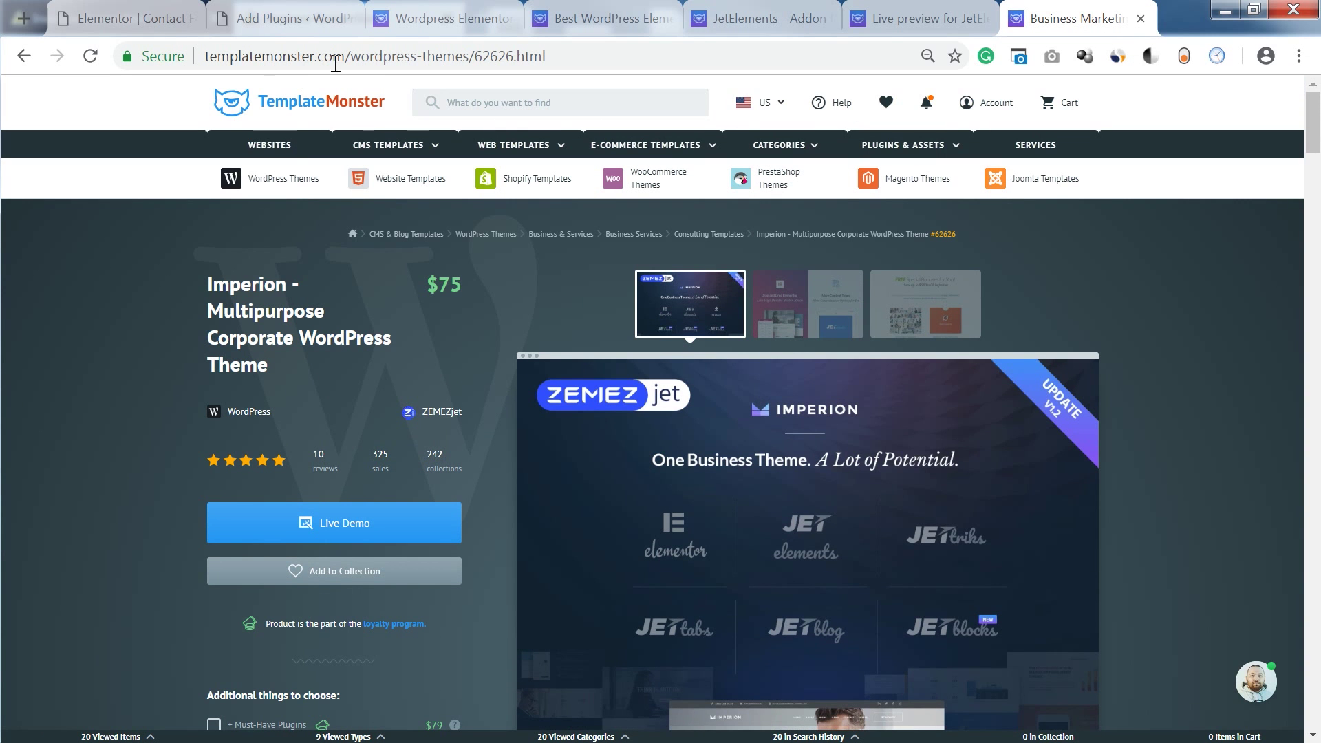
scroll(351, 339, down, 2)
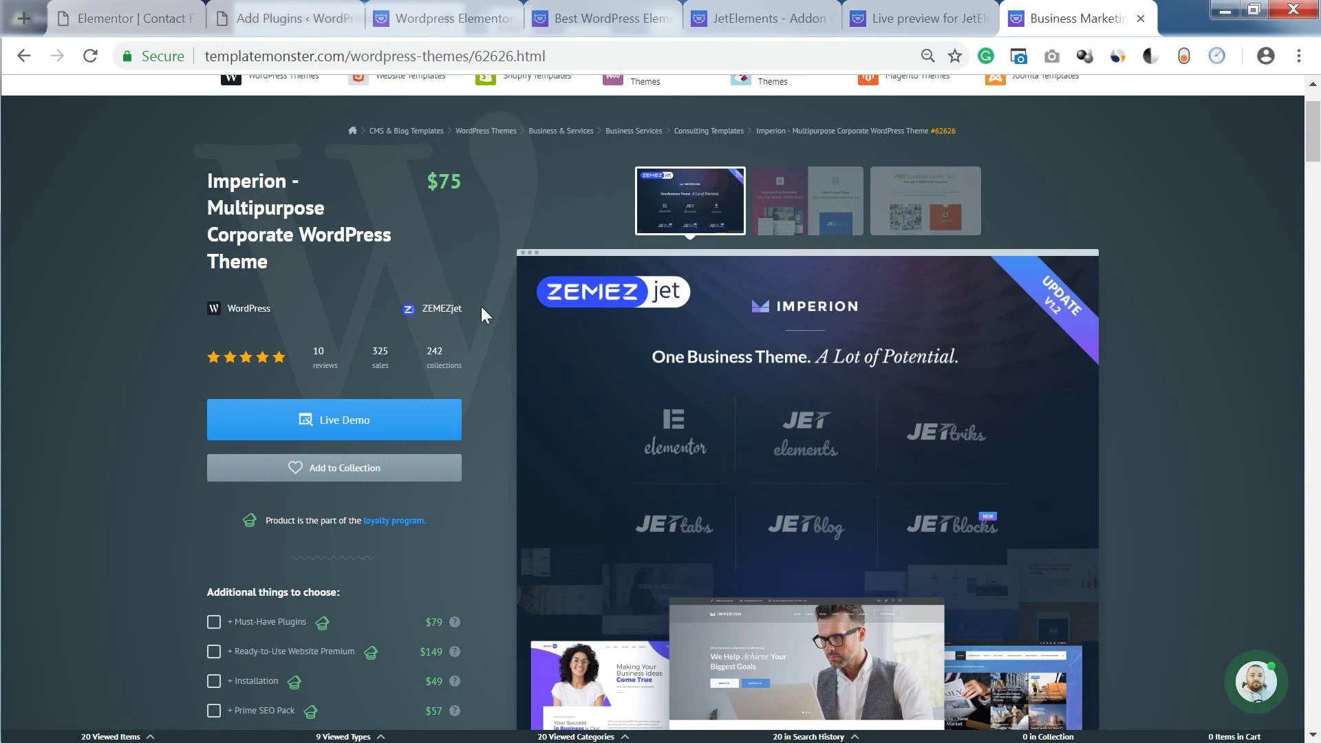
scroll(487, 349, down, 2)
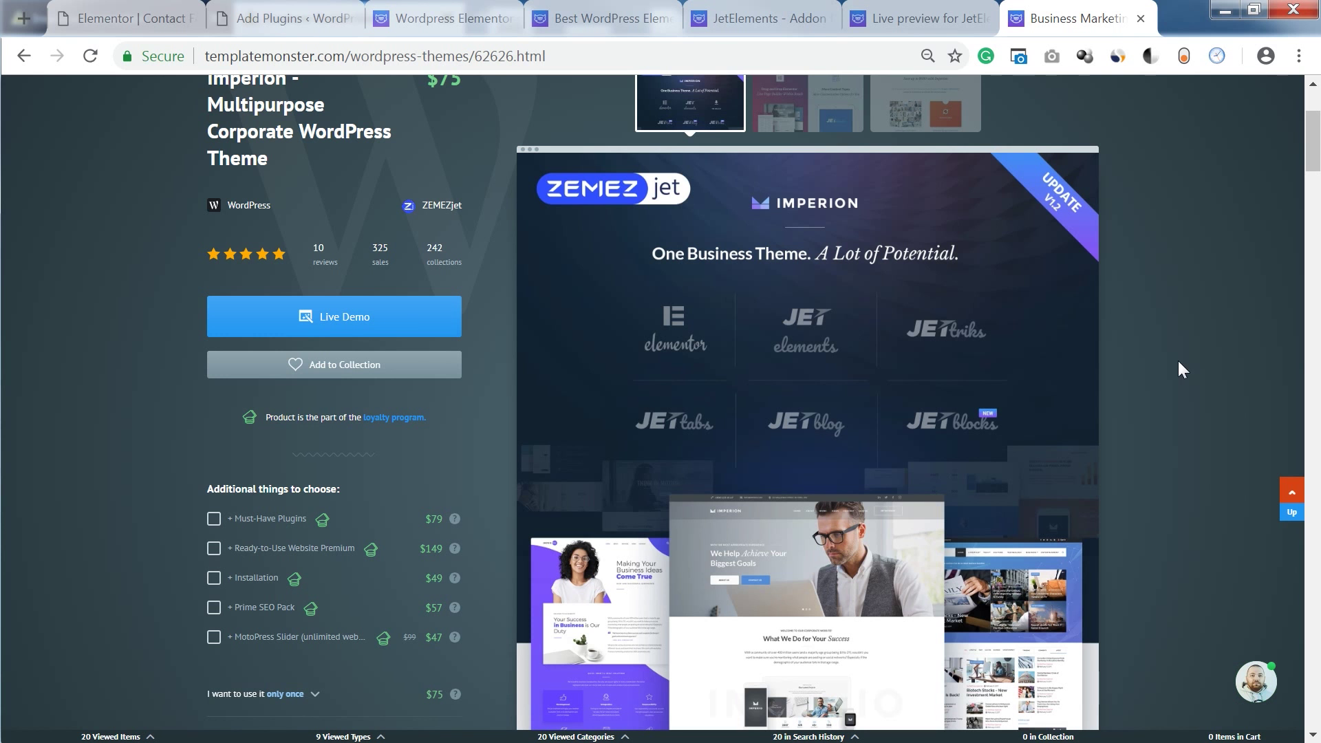
Step: Switch to the JetElements - Addon product page and scroll it
click(764, 19)
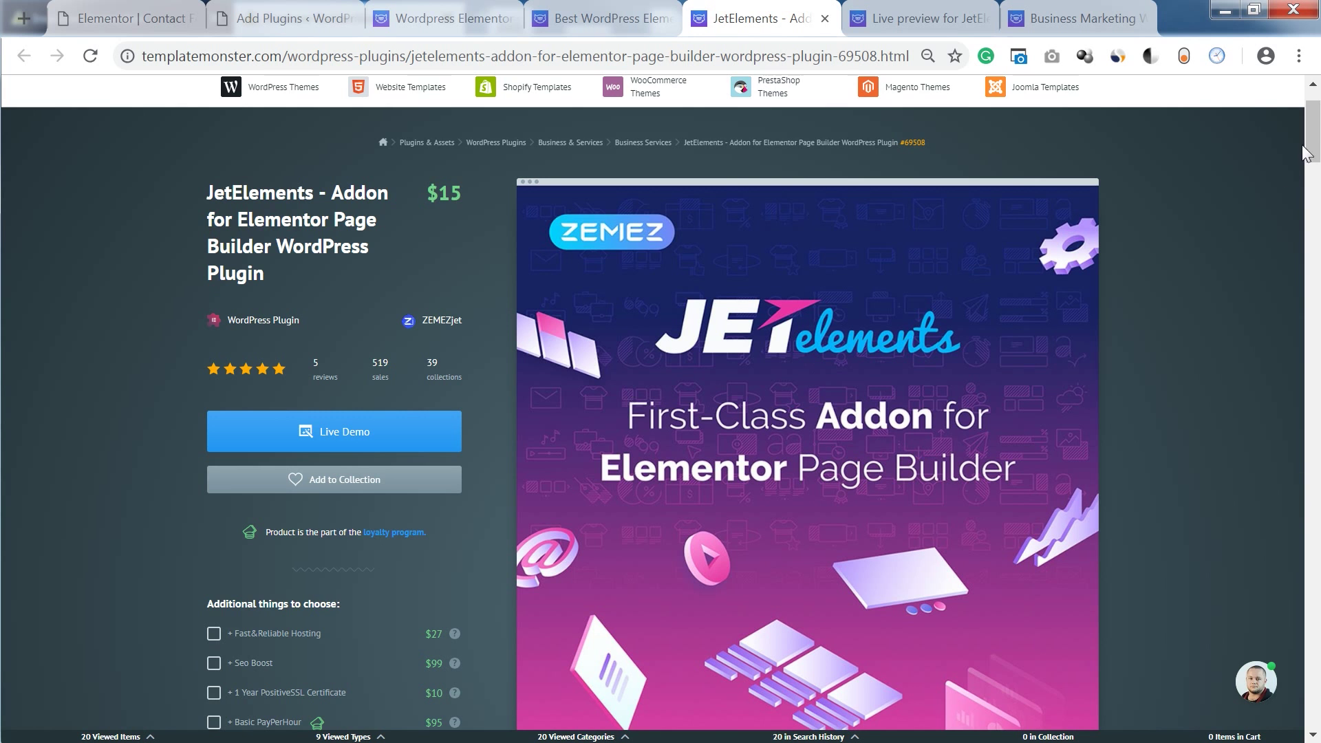
drag(1307, 153, 1318, 165)
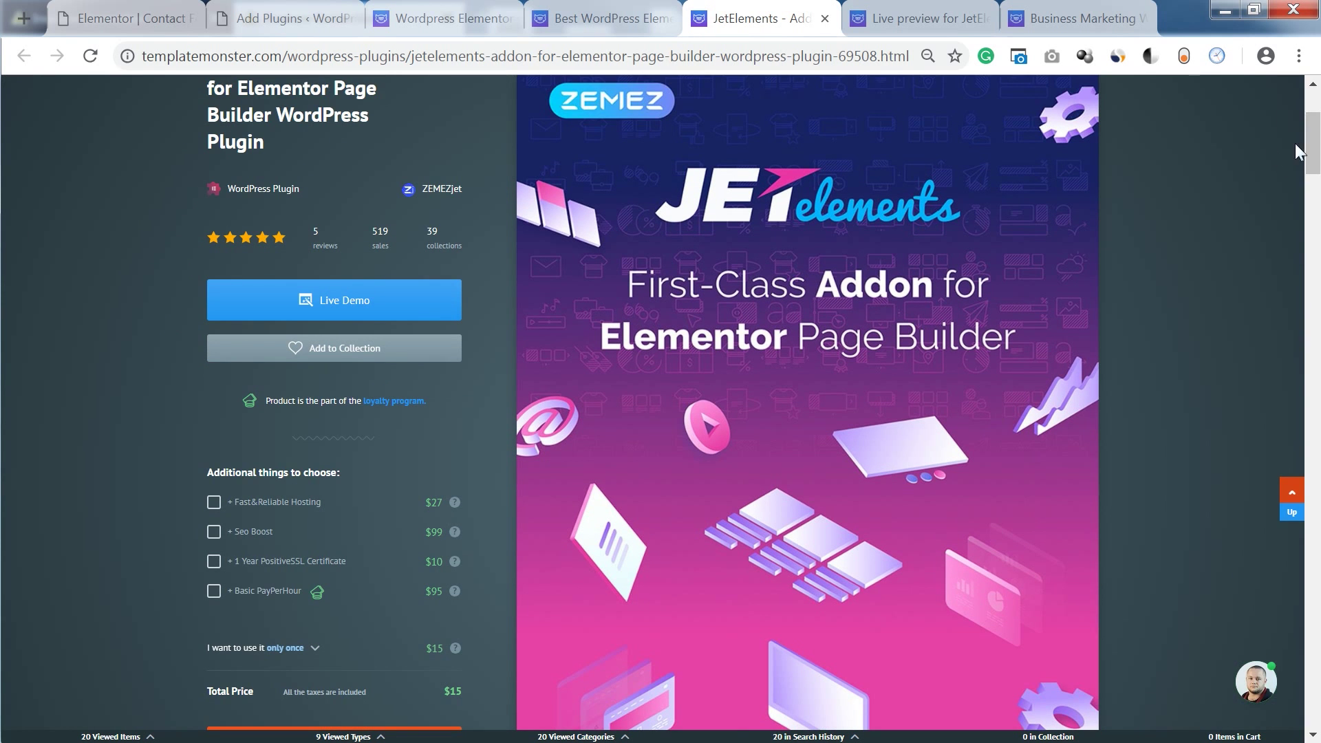
scroll(1318, 165, up, 1)
Step: Browse the JetElements live demo's modules grid past Contact Form 7, then return to the product page
click(876, 19)
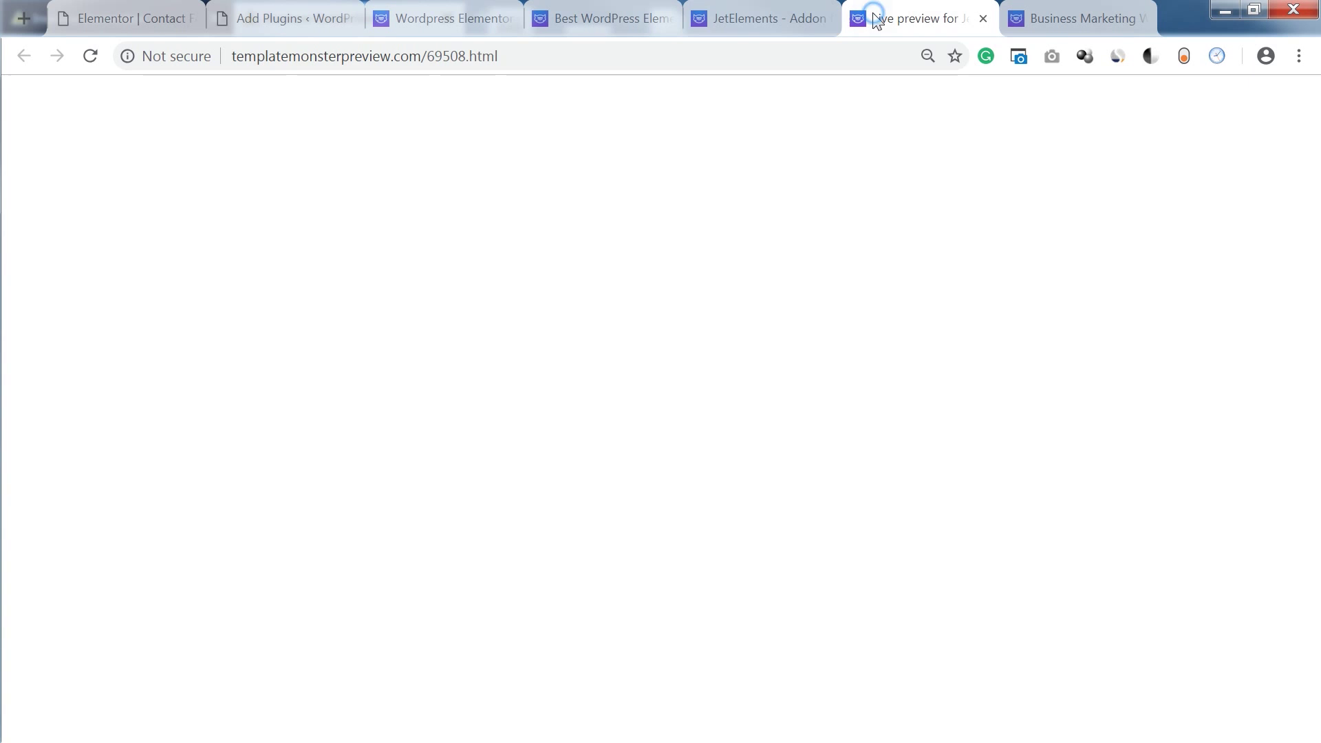
drag(1310, 172, 1306, 280)
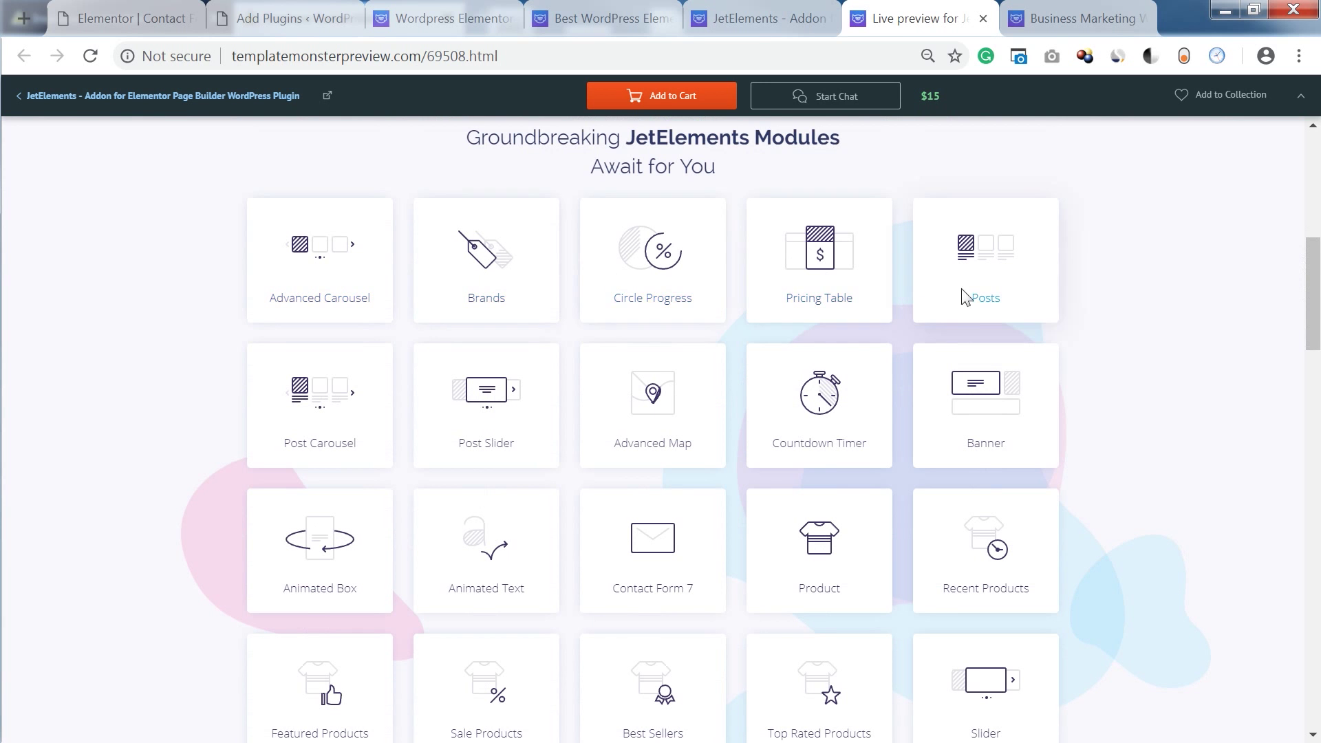
scroll(970, 313, down, 1)
scroll(379, 441, down, 6)
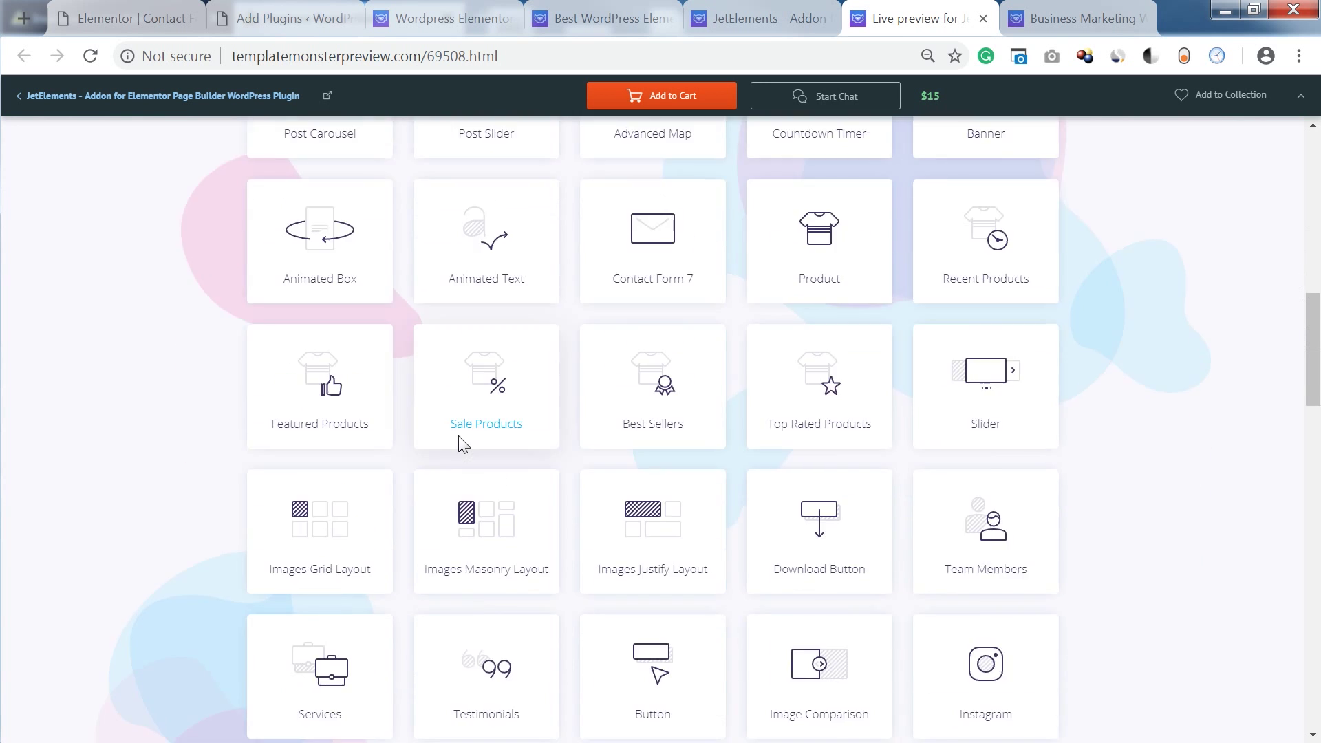
drag(1309, 404, 1309, 227)
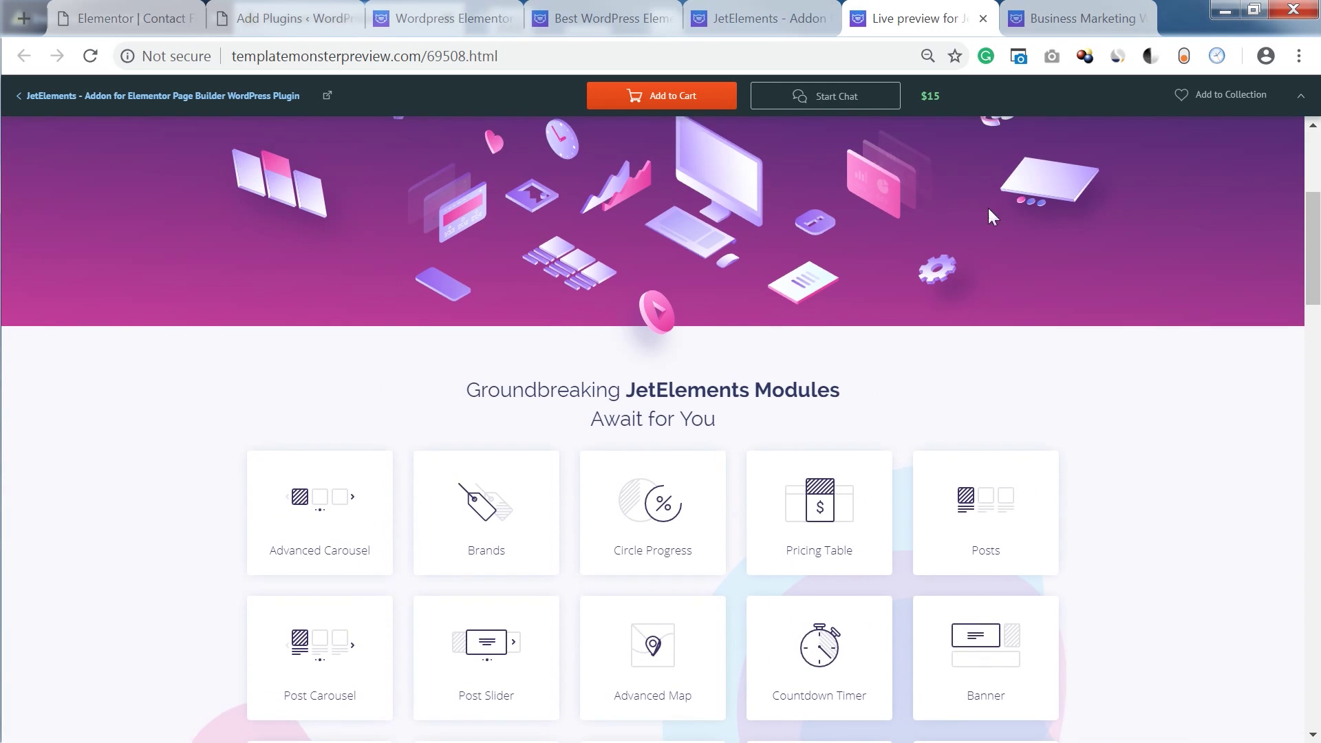
click(734, 18)
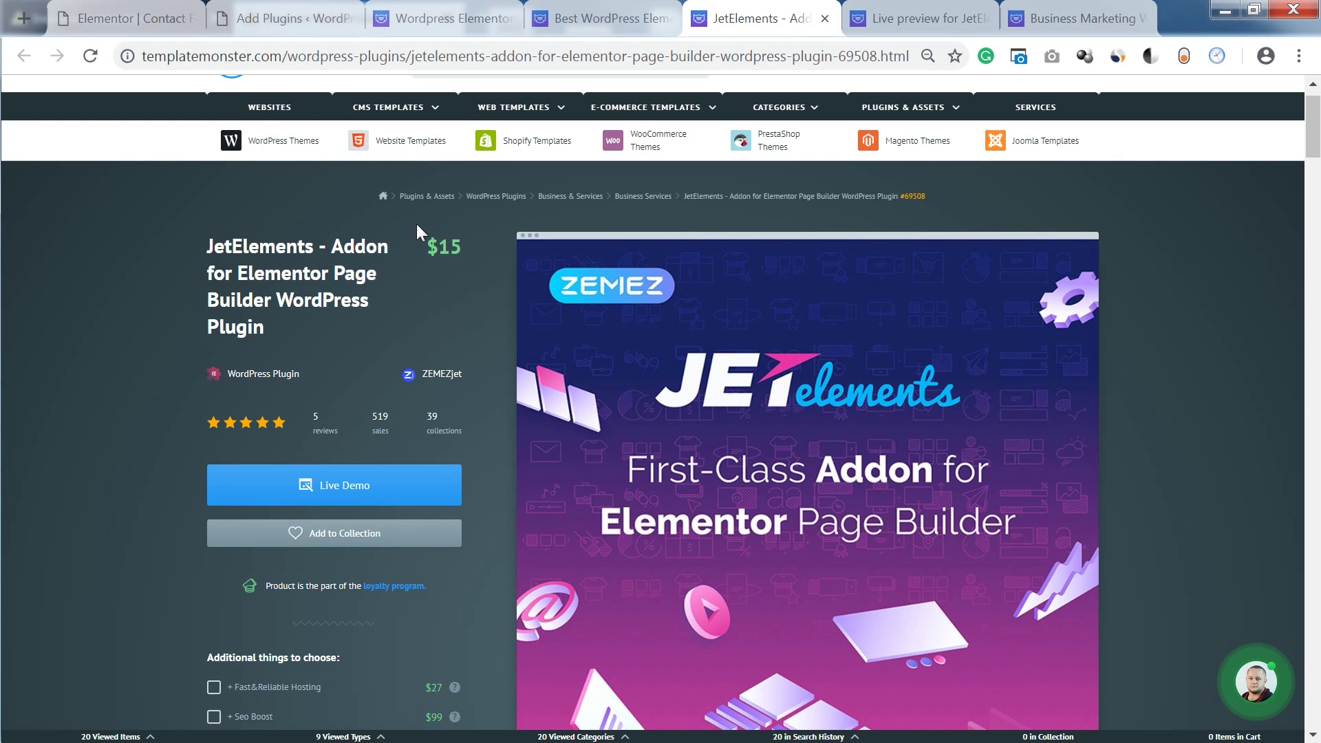
Step: Scroll the Elementor Marketplace down to the Elementor WordPress Plugins row of $15 Jet plugins
click(461, 21)
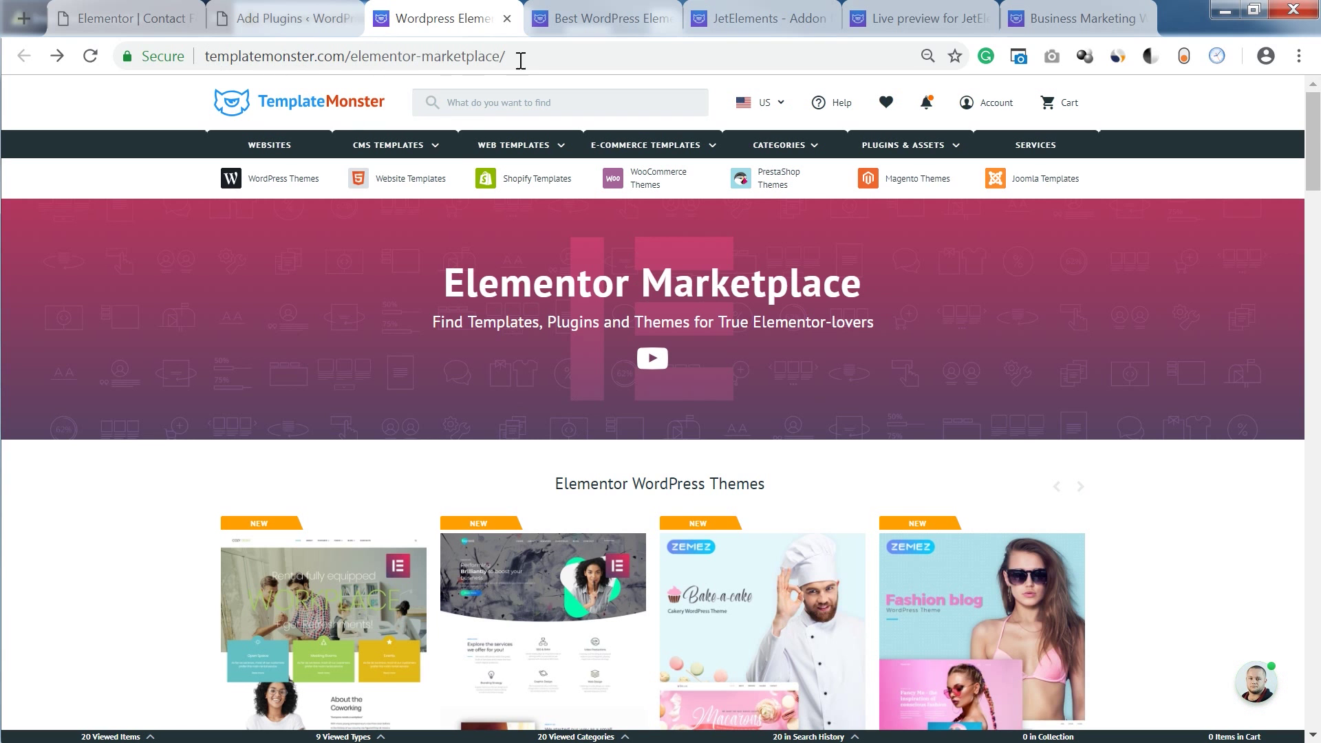
scroll(613, 321, down, 9)
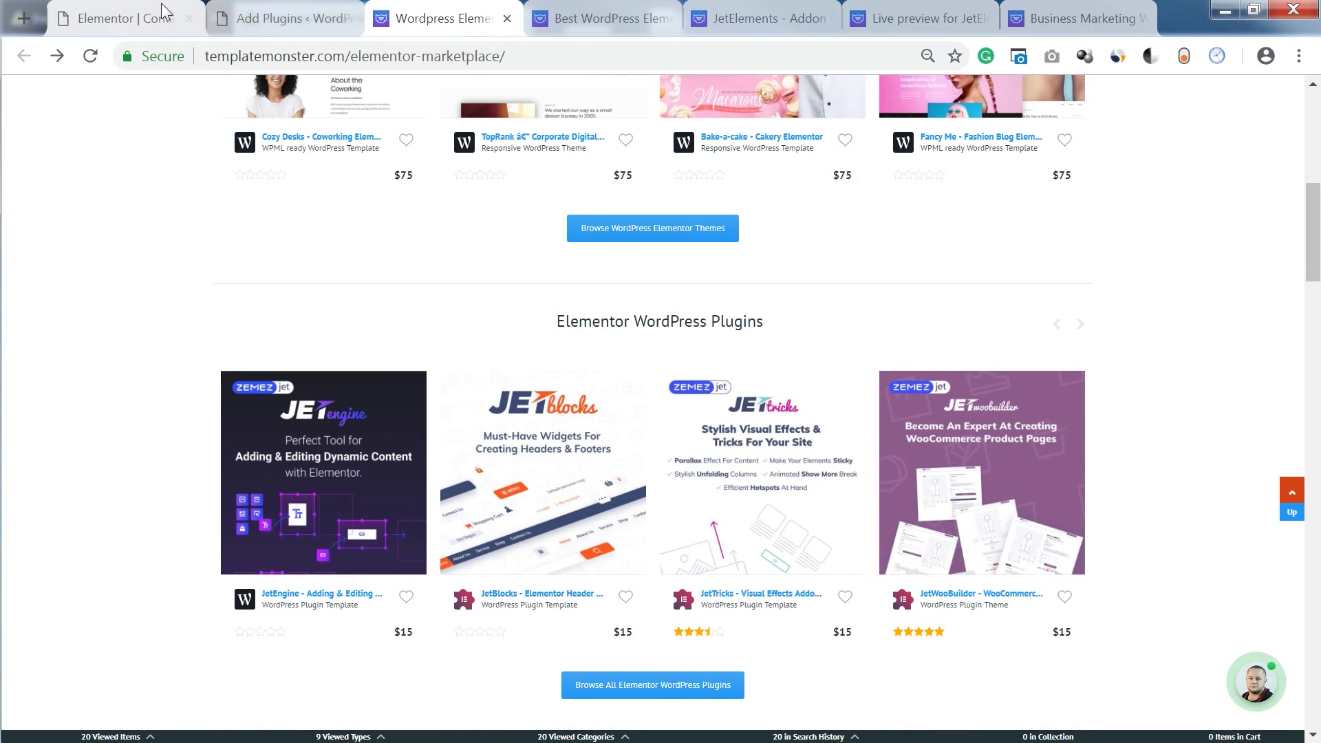
Step: Return to the Elementor Contact page and scroll down to the Fill in the Form column
click(281, 19)
click(138, 19)
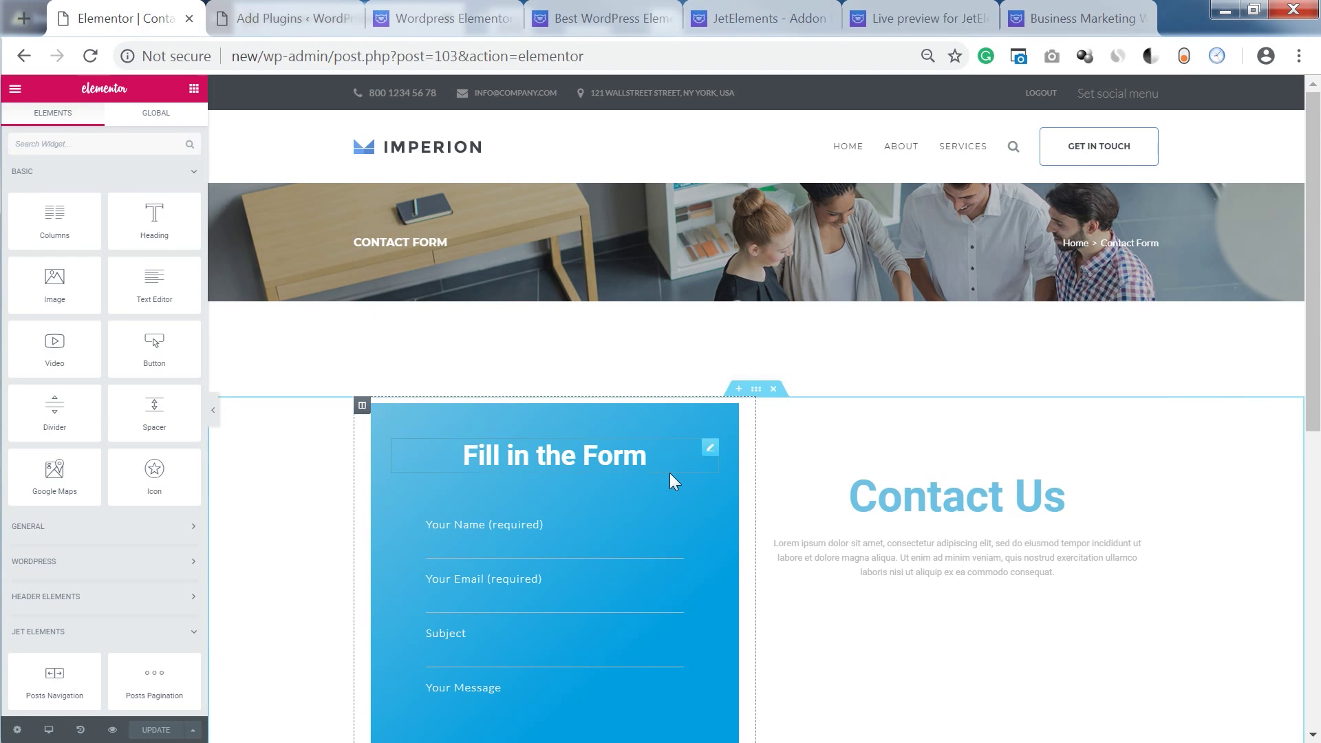
drag(1307, 284, 1313, 384)
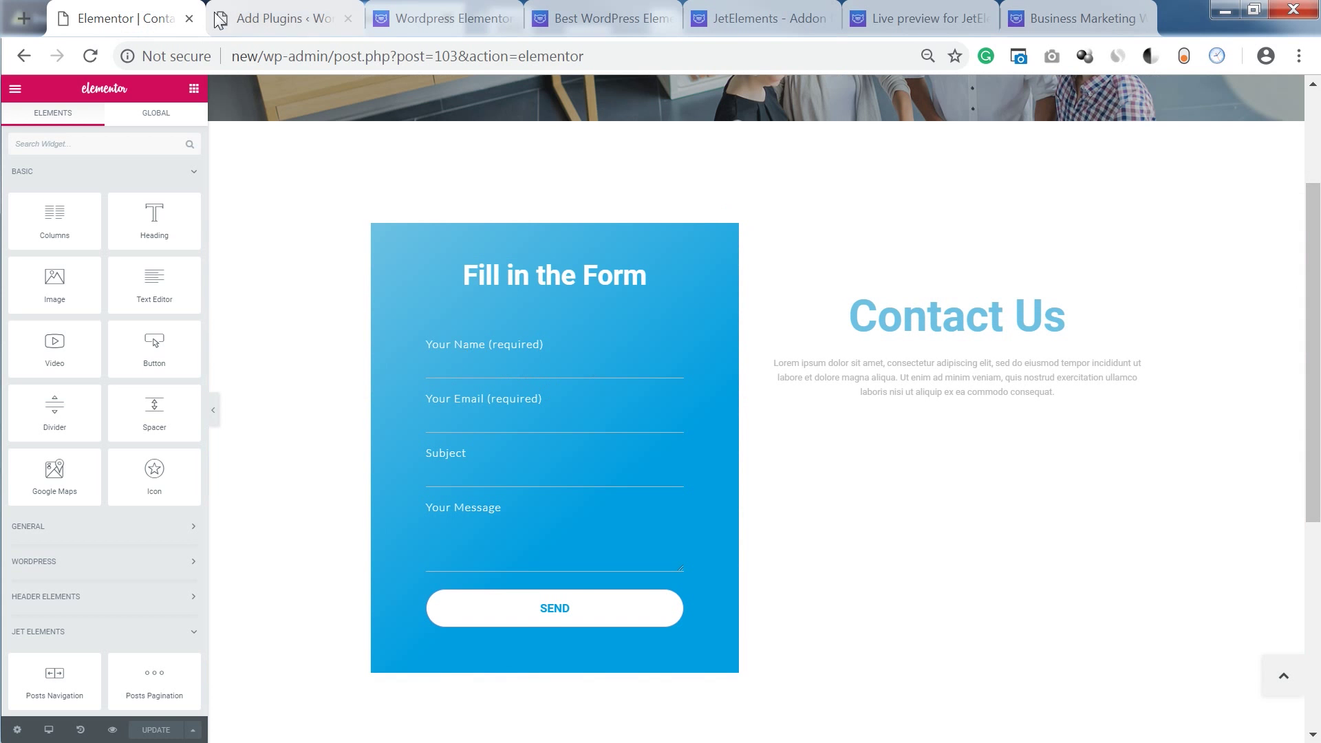
Step: Open Contact > Contact Forms in WordPress admin to see Contact form 1 and its shortcode
click(289, 18)
mouse_move(40, 297)
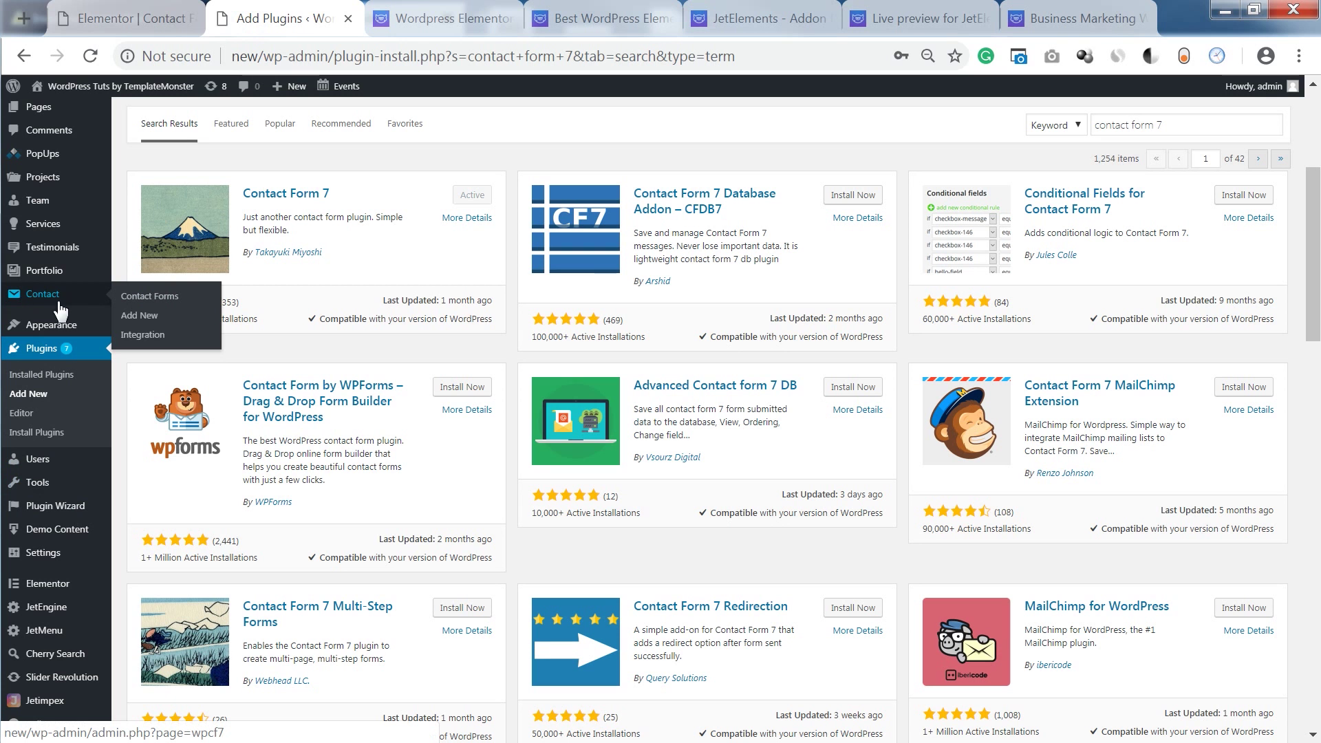
click(152, 298)
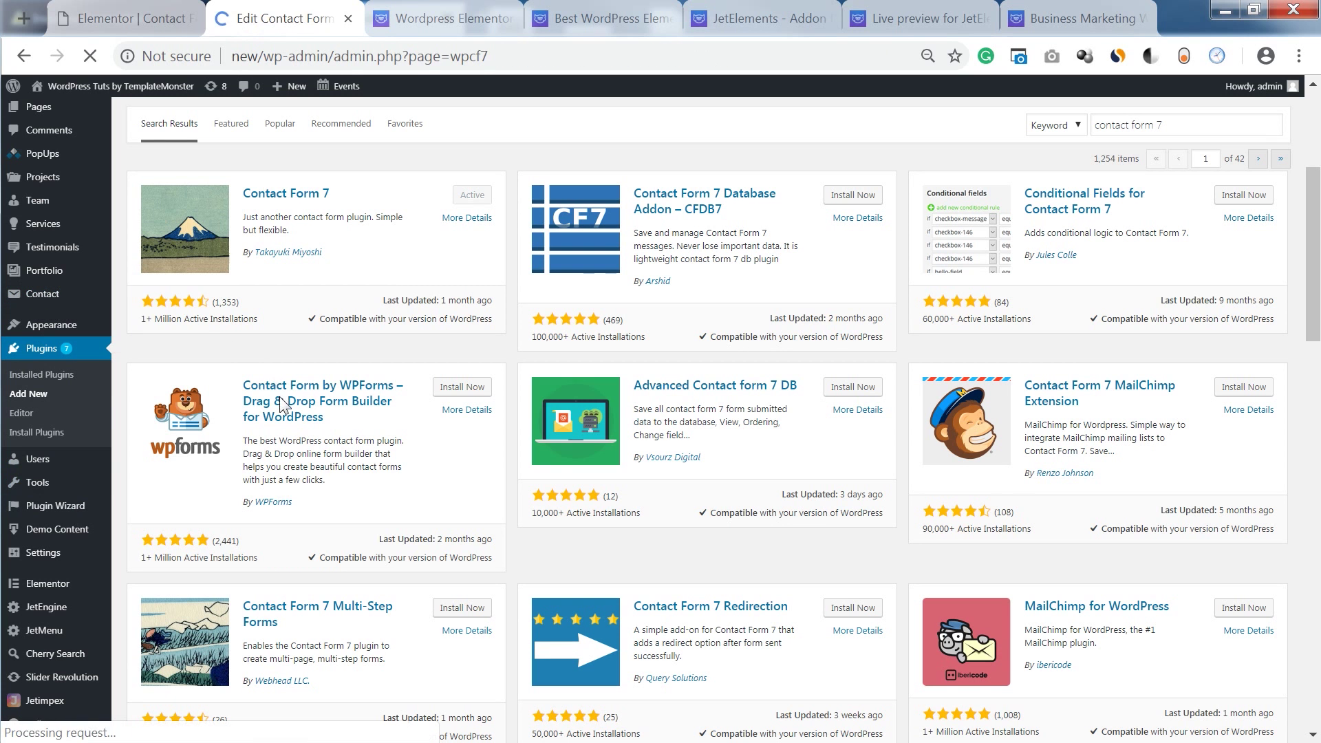
scroll(282, 406, down, 2)
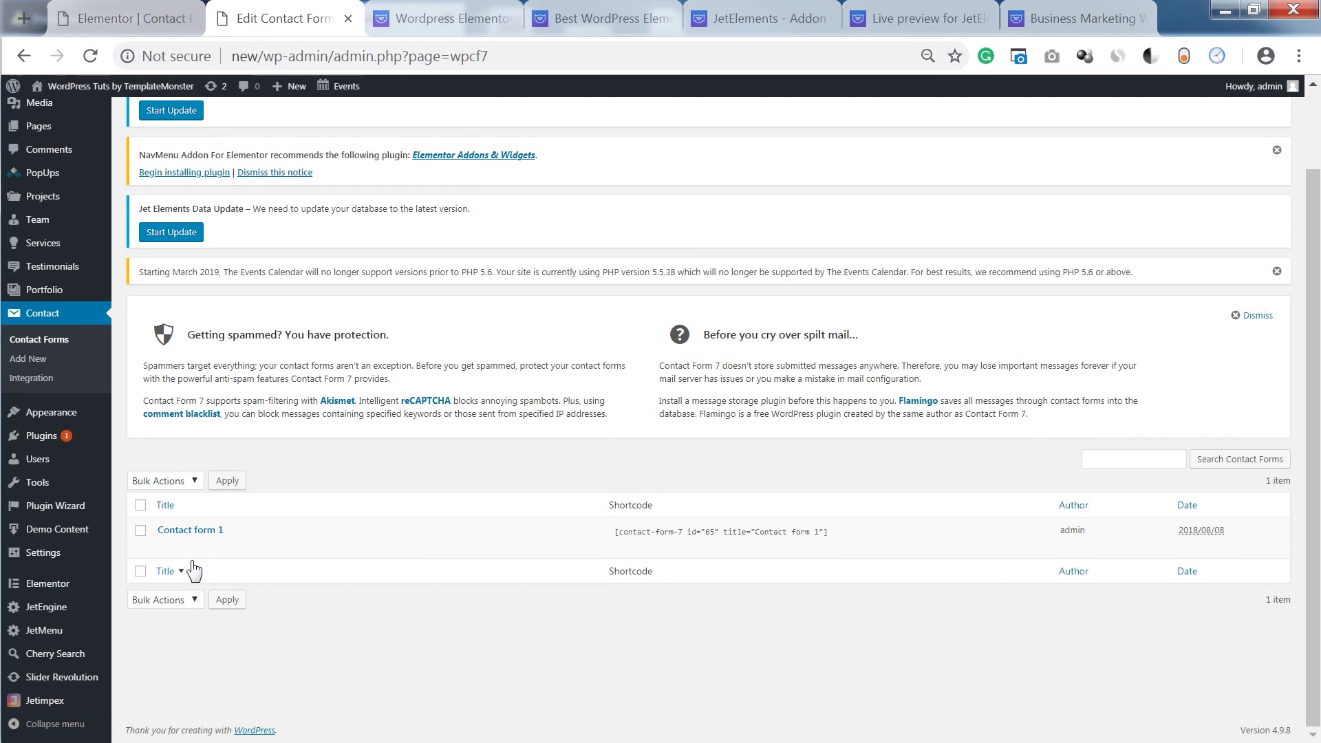
Step: Add a new two-column section below the form on the Elementor contact page
click(117, 21)
scroll(317, 207, up, 3)
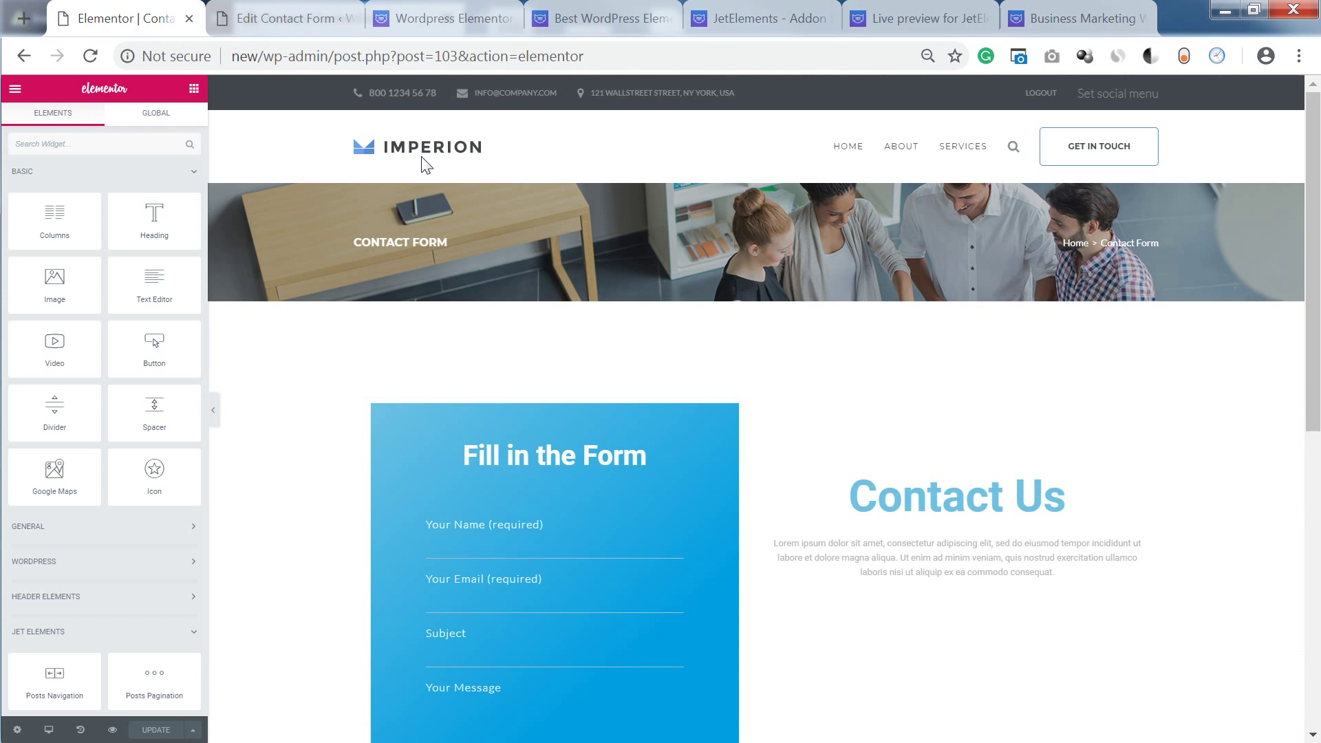
scroll(401, 330, down, 2)
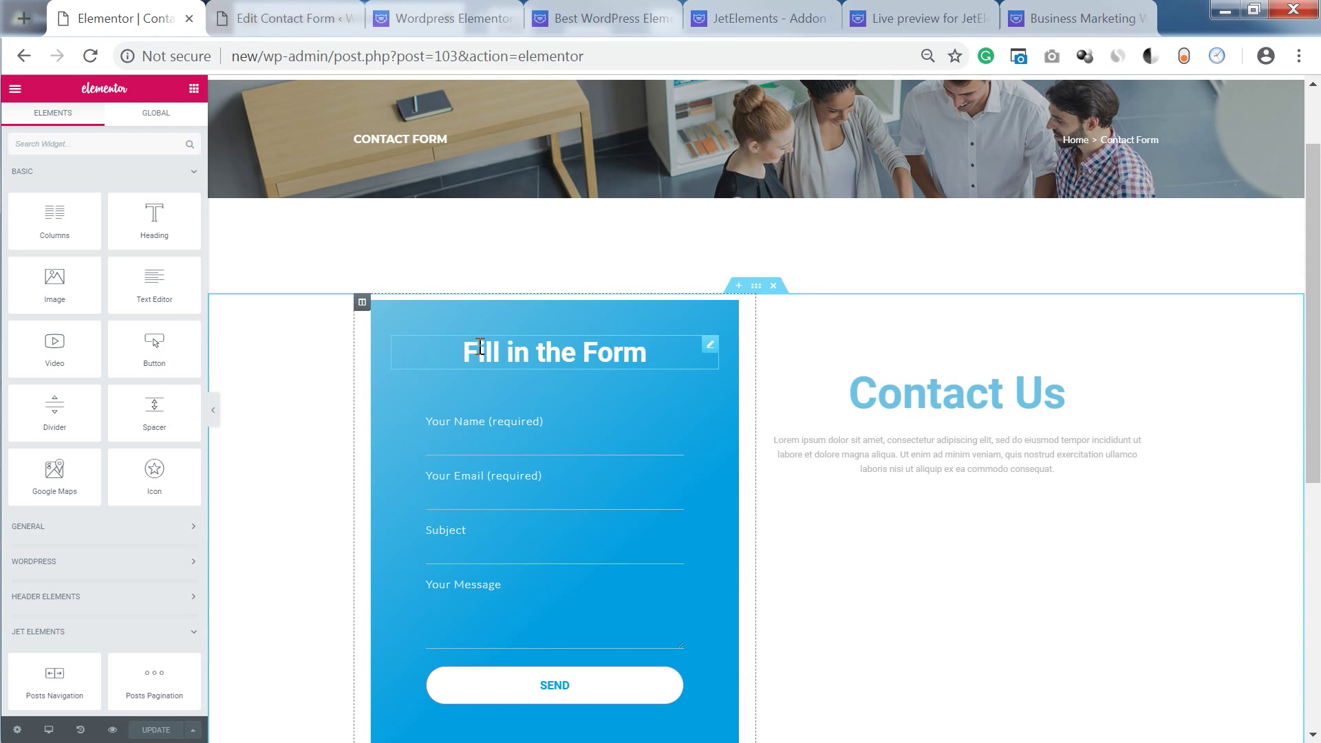
scroll(455, 448, down, 2)
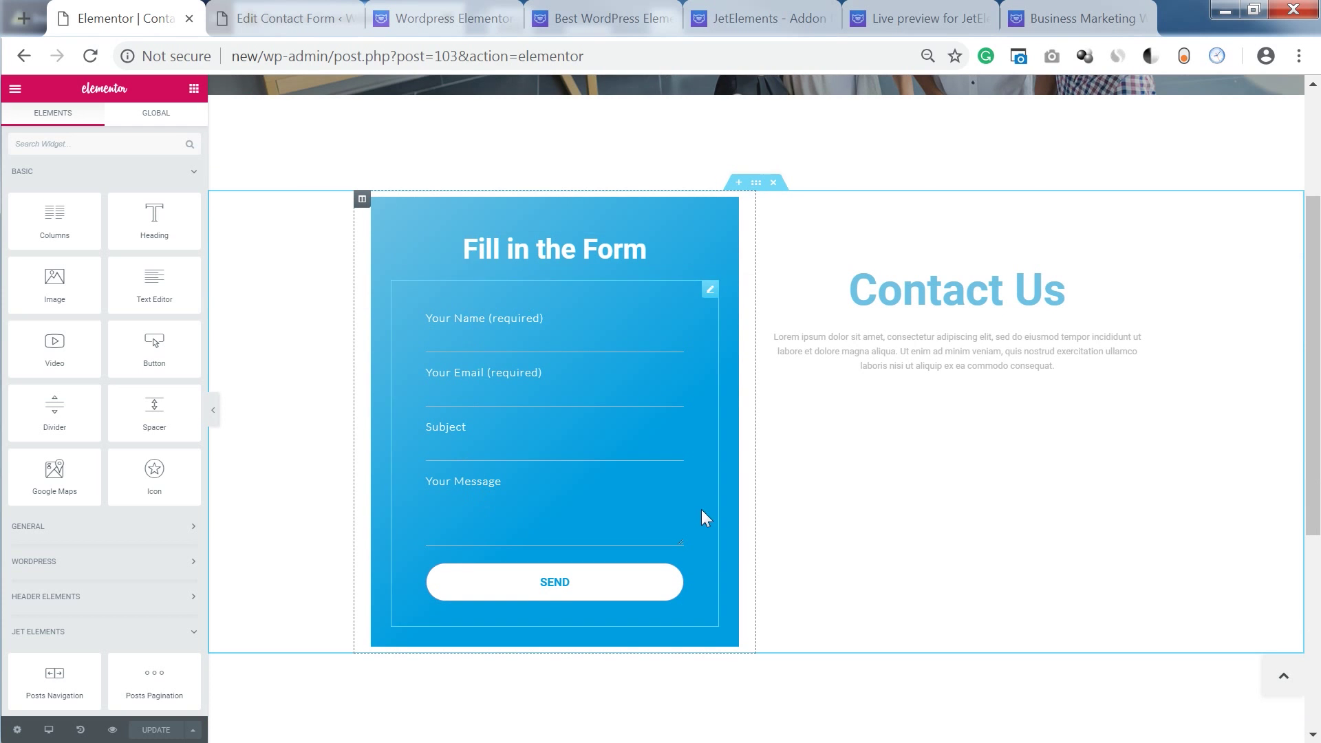
scroll(702, 513, down, 5)
click(738, 632)
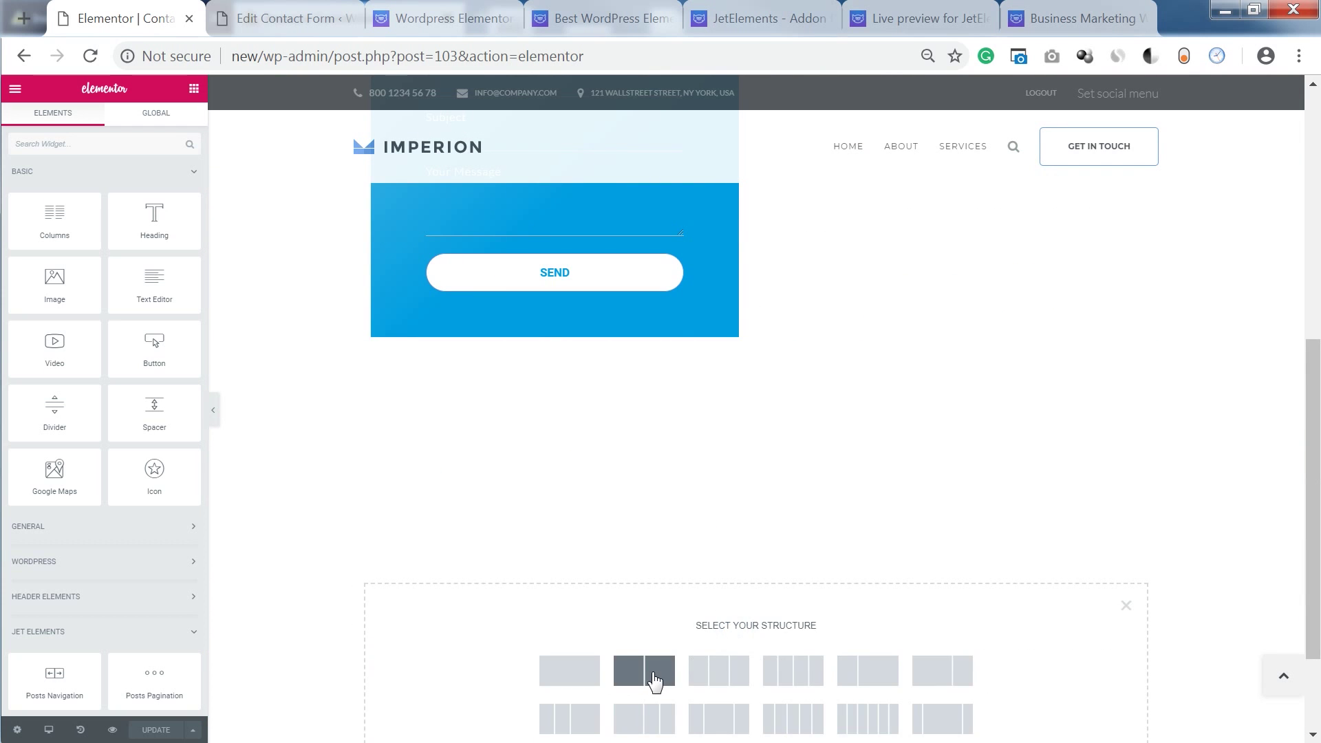
click(655, 679)
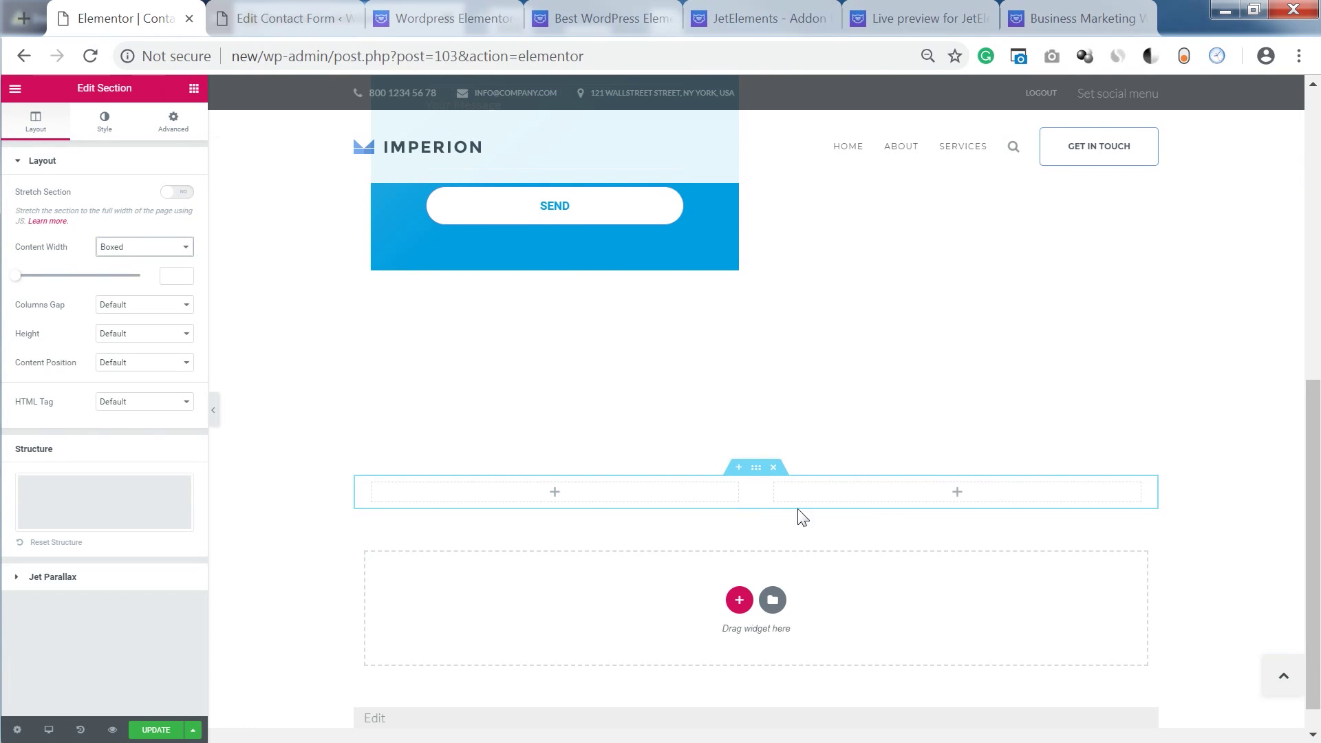
Step: Copy the Contact Us column into the new section's right column and delete the empty middle column
scroll(893, 523, up, 7)
right_click(763, 339)
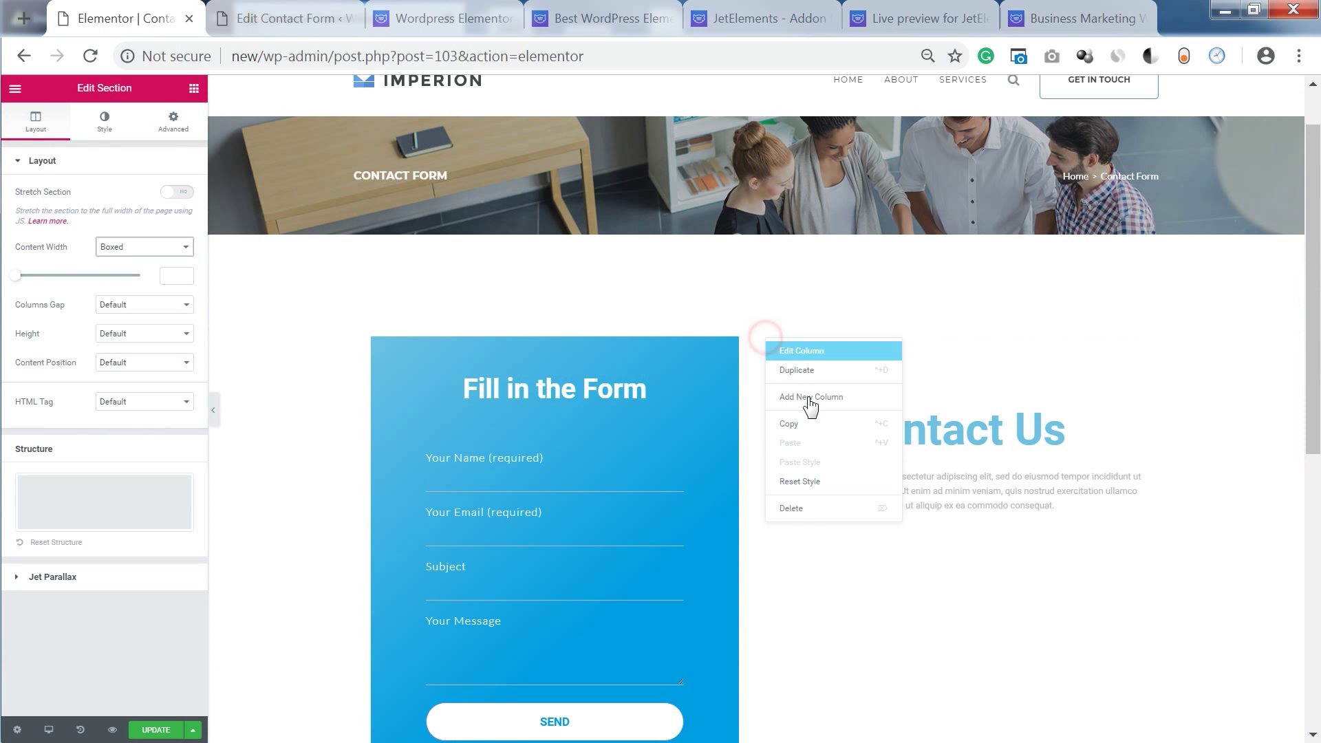
click(789, 425)
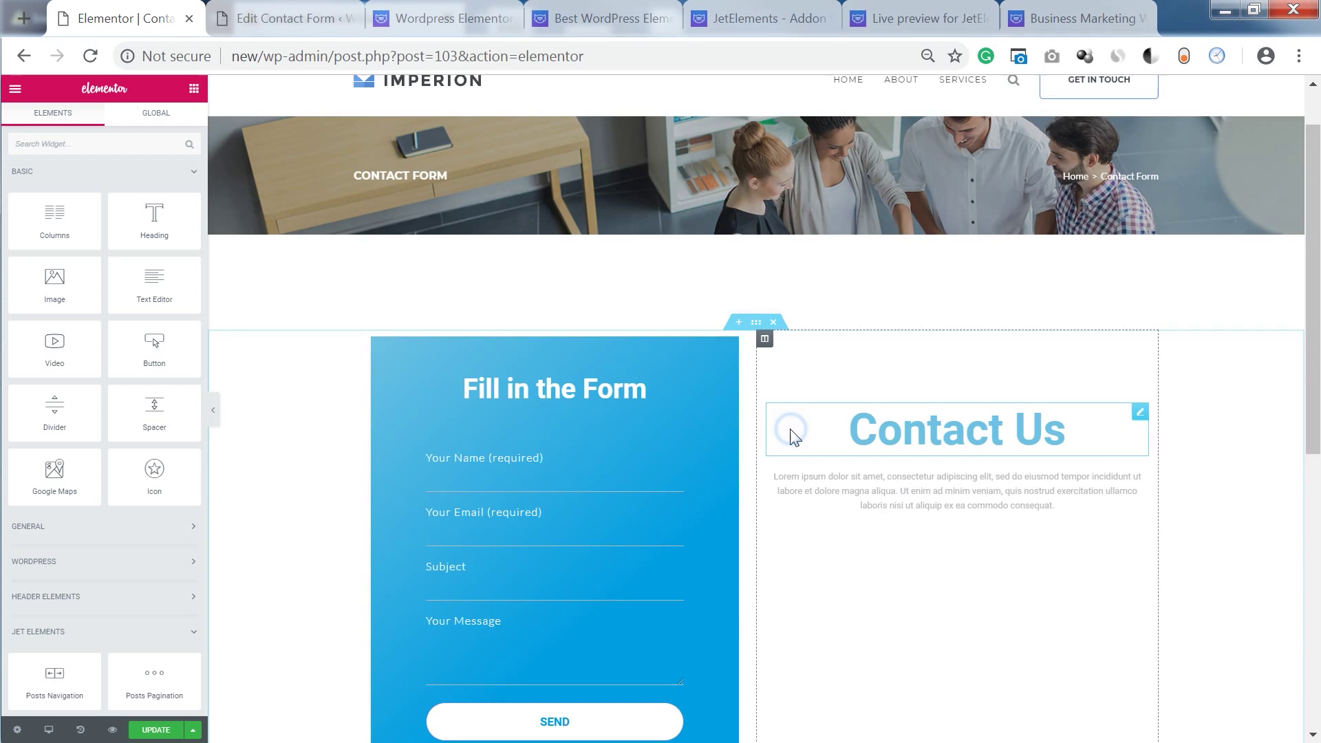
scroll(894, 557, down, 6)
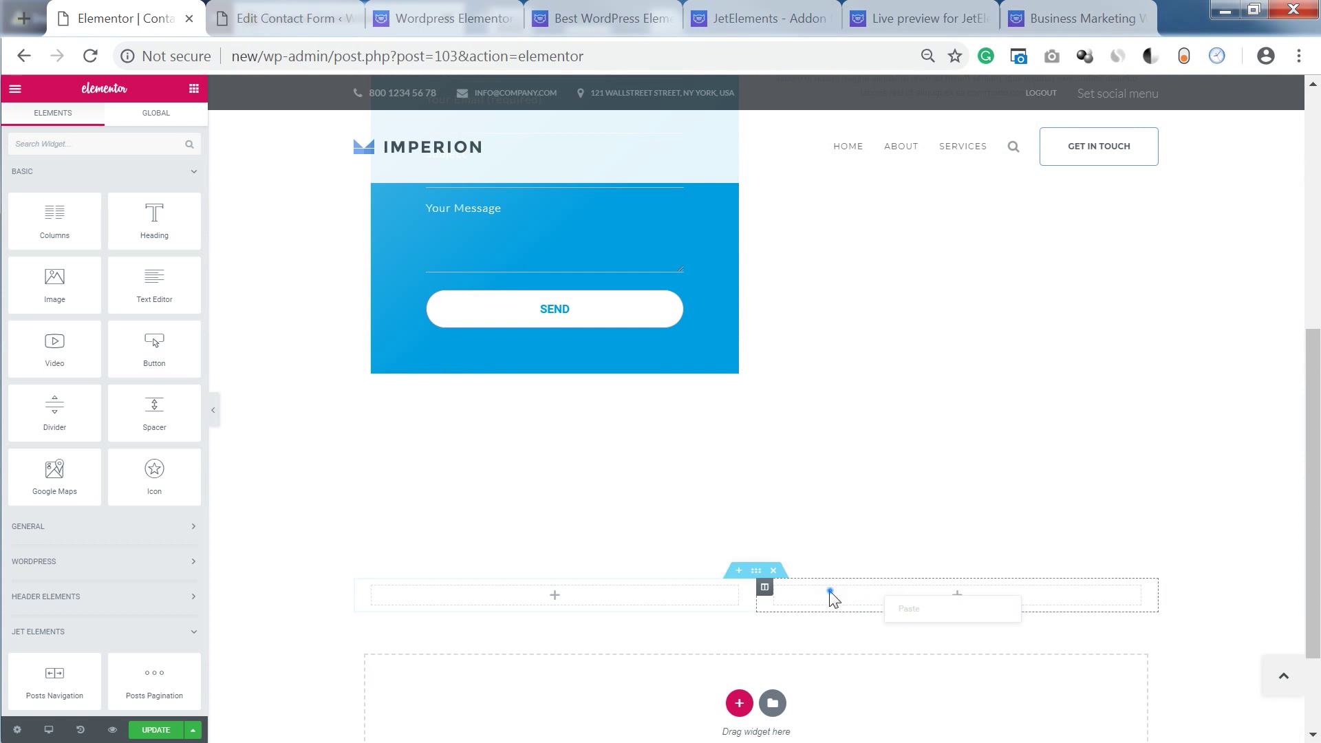
right_click(765, 590)
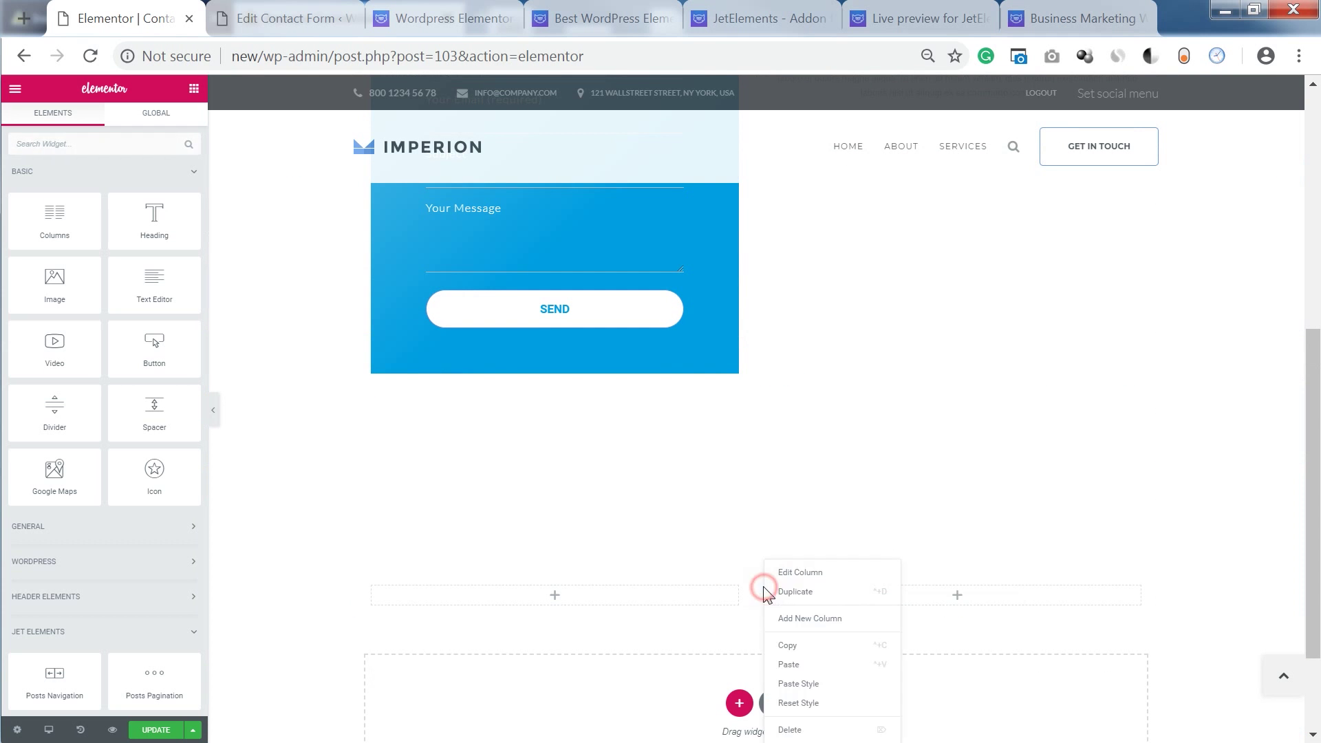
click(811, 666)
right_click(631, 382)
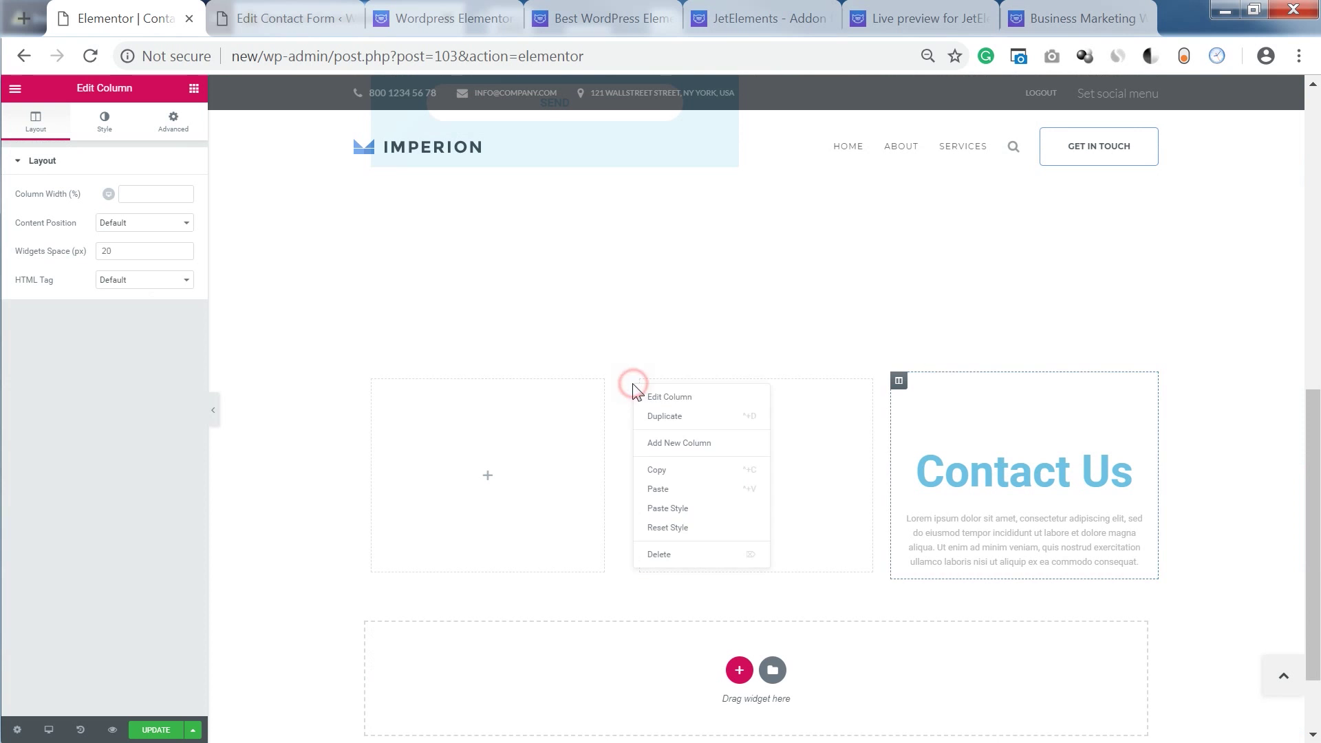
click(678, 550)
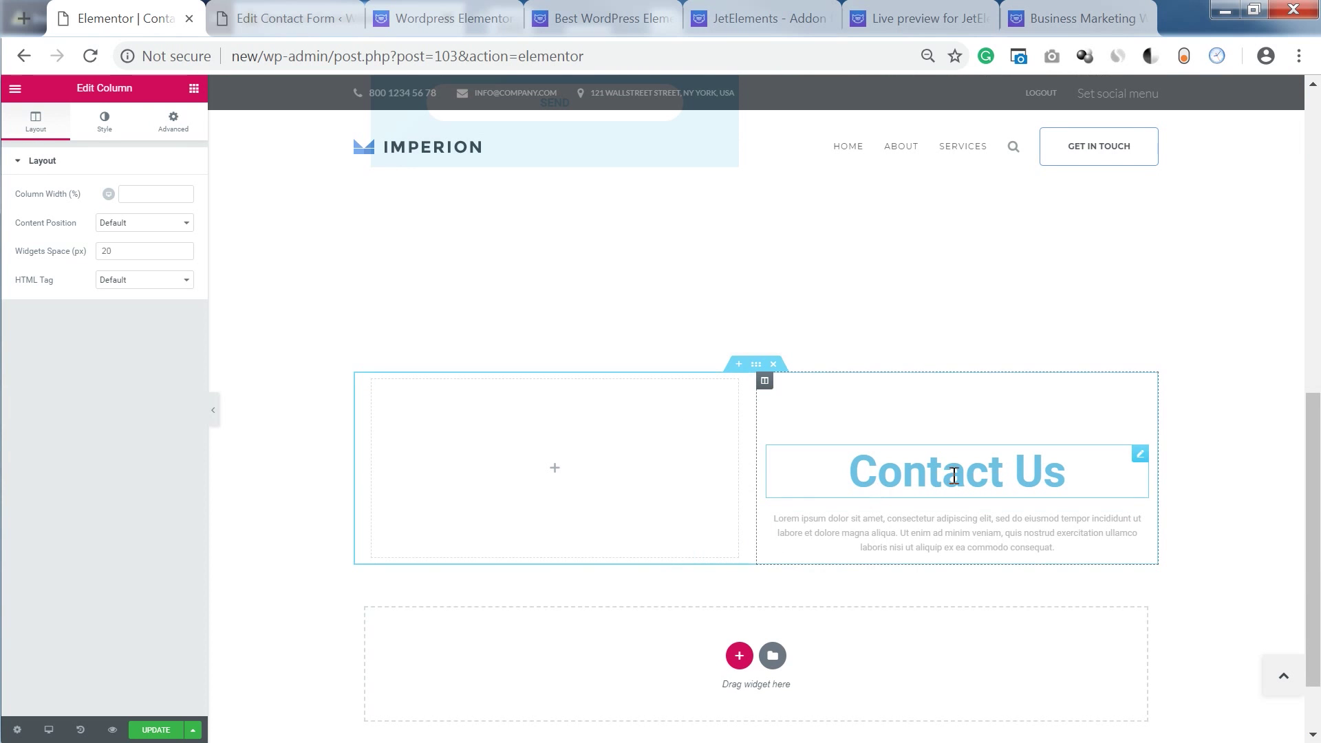
Step: Drag a Contact Form 7 widget from the Jet Elements widgets into the empty left column
click(193, 88)
scroll(88, 310, down, 3)
scroll(92, 323, down, 3)
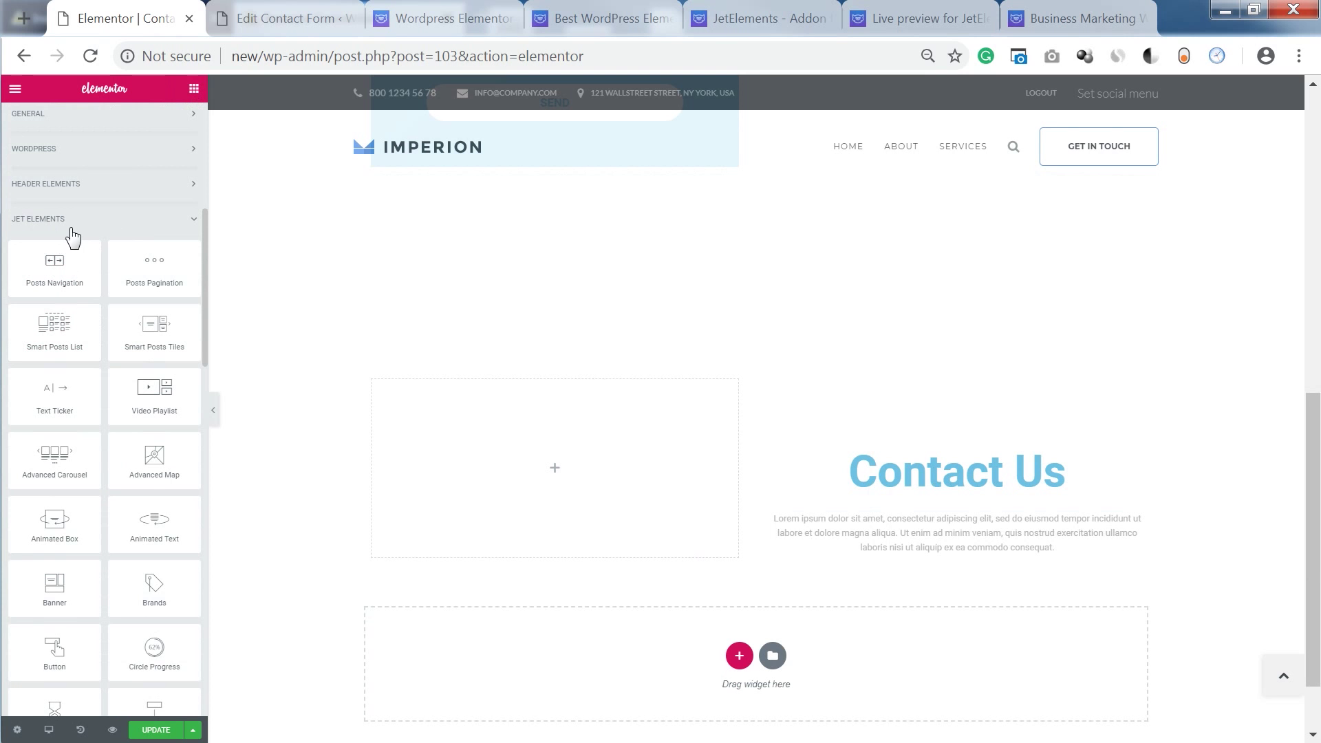
scroll(76, 303, down, 9)
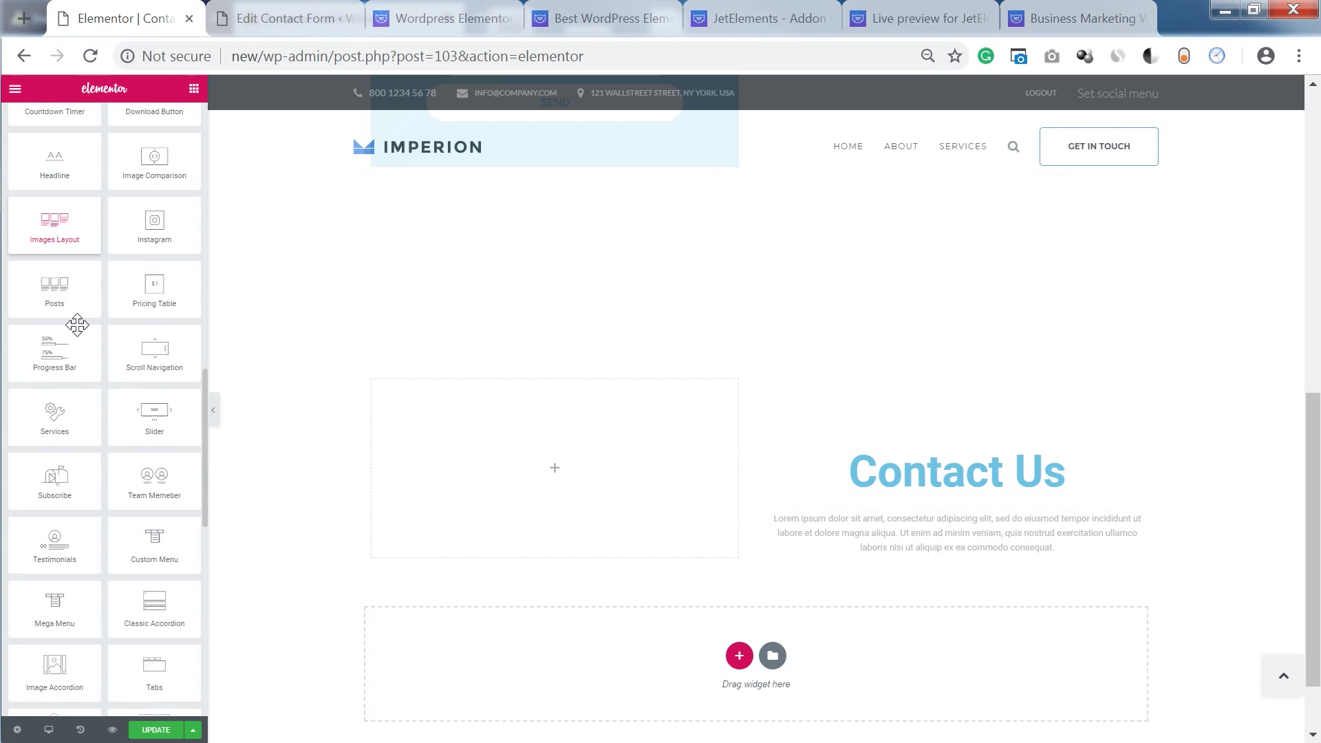
scroll(77, 325, down, 8)
scroll(69, 422, down, 2)
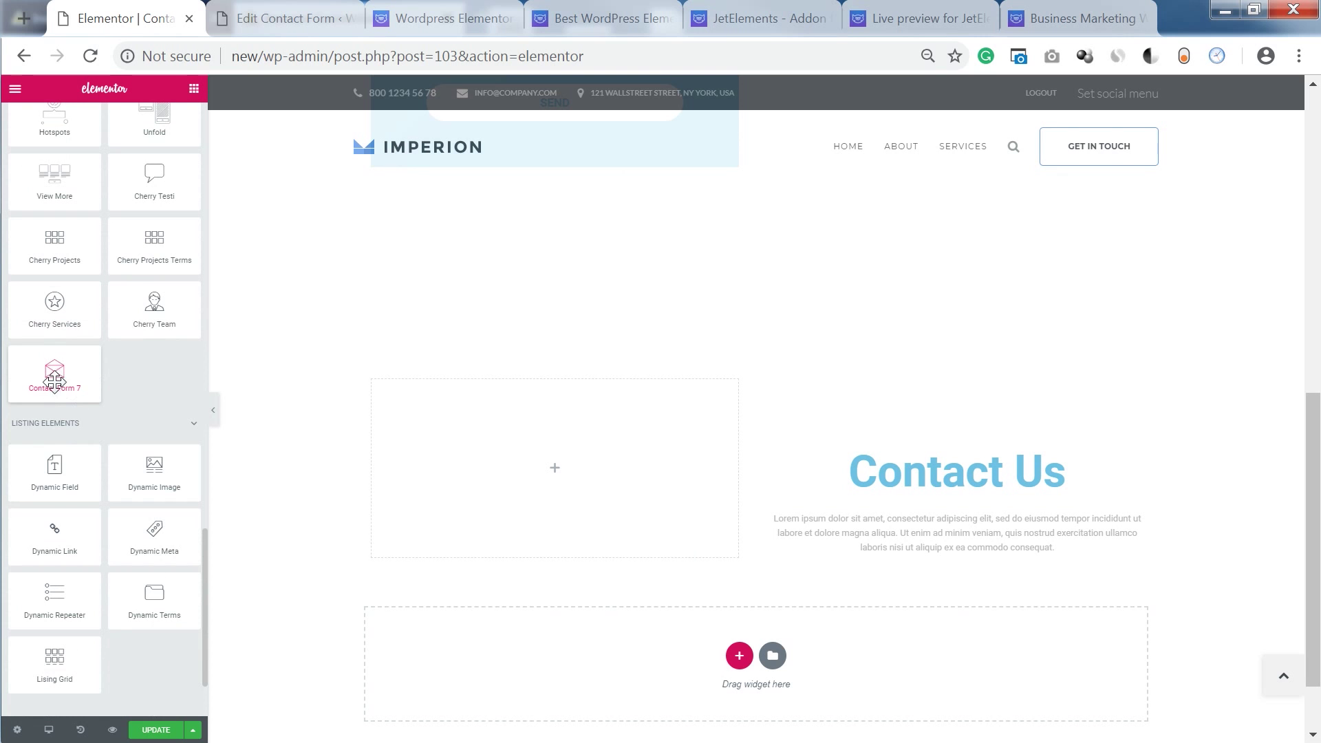
scroll(69, 387, up, 20)
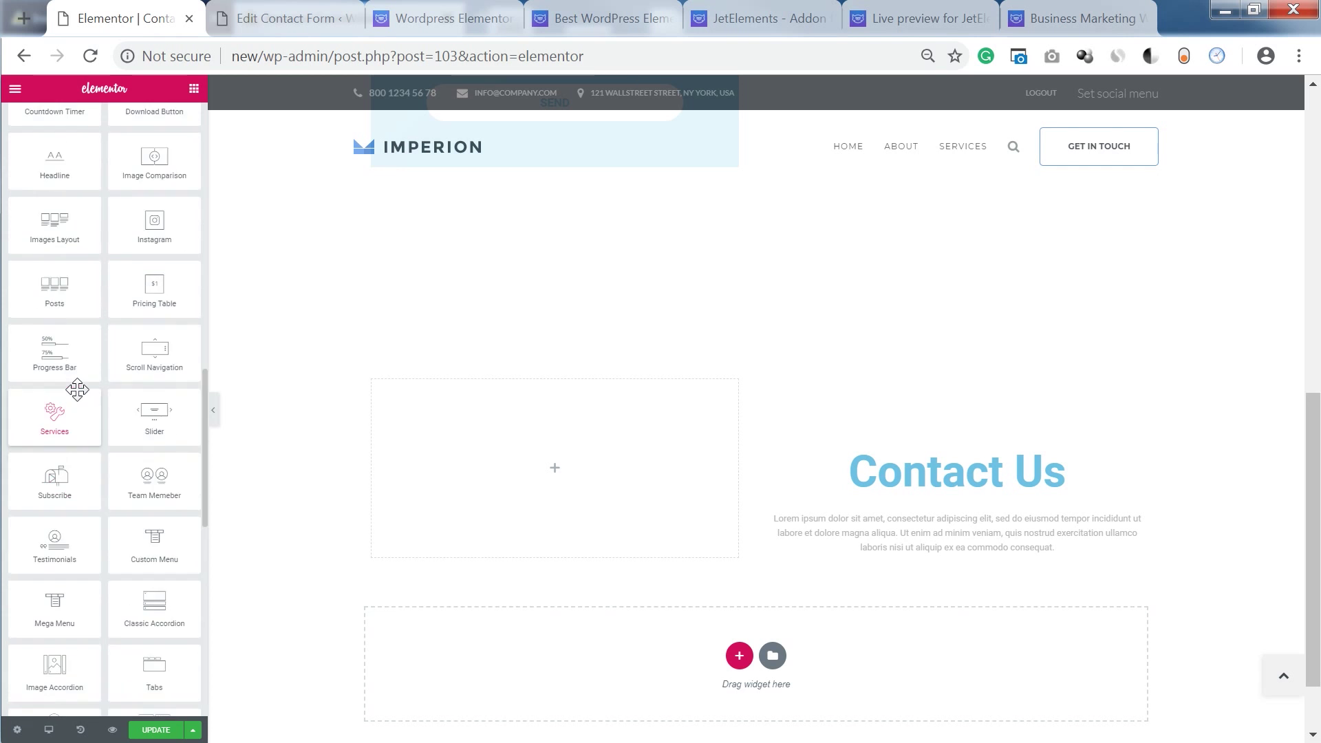
scroll(101, 461, down, 15)
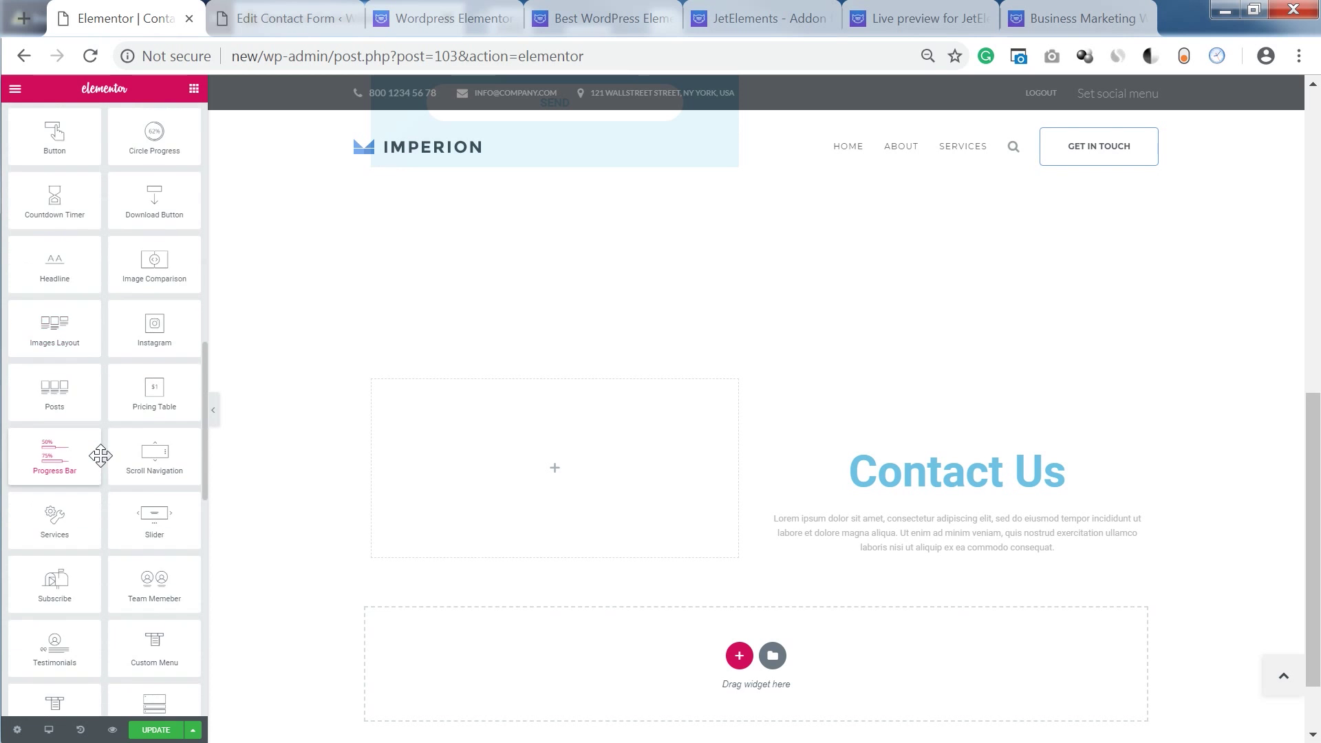
drag(45, 588, 560, 475)
Step: Set the Contact Form 7 widget's Select Form to Contact form 1 and view its style options
click(137, 193)
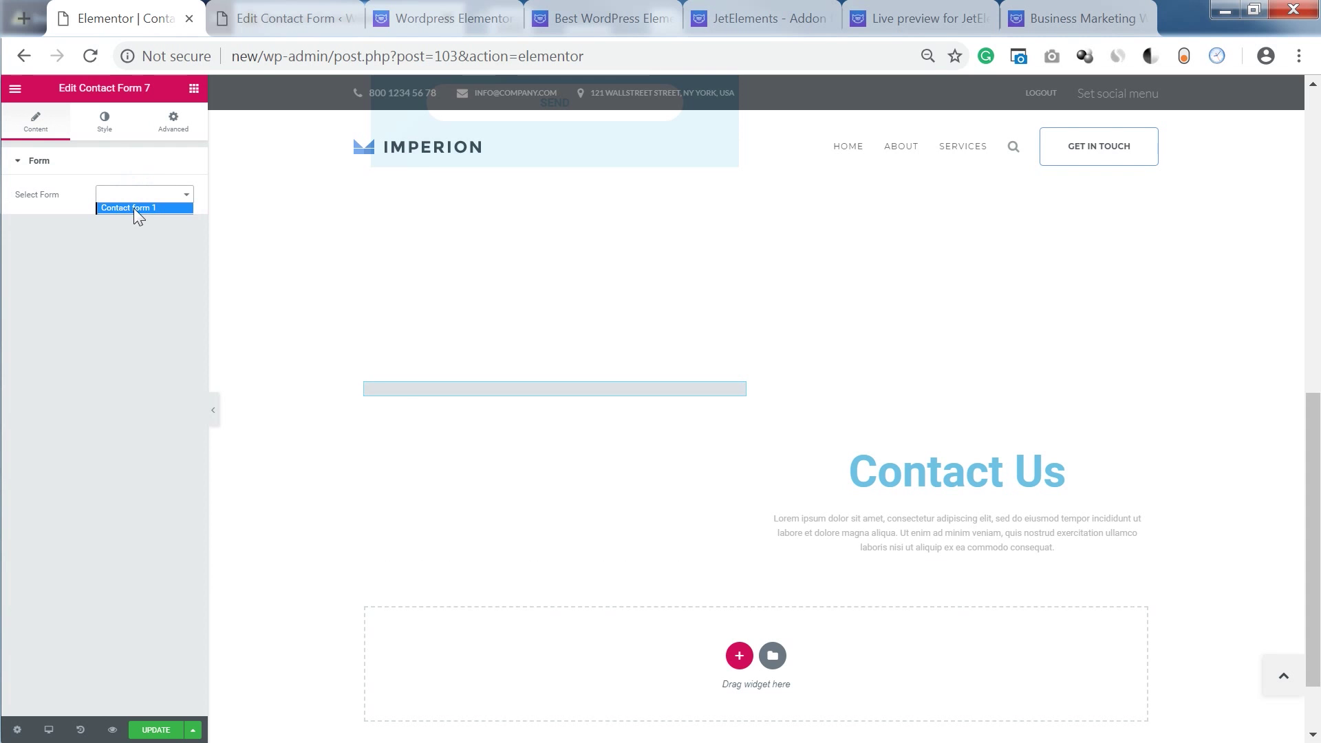
click(119, 207)
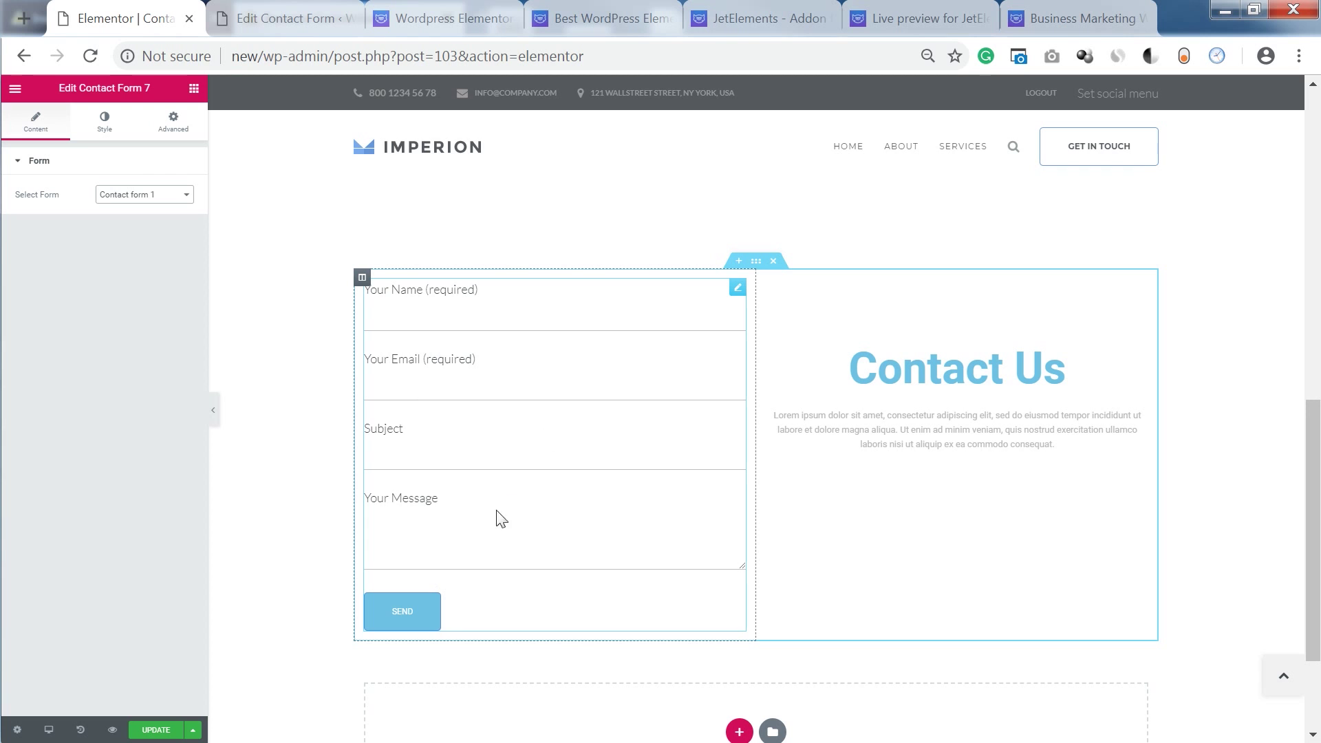
click(114, 132)
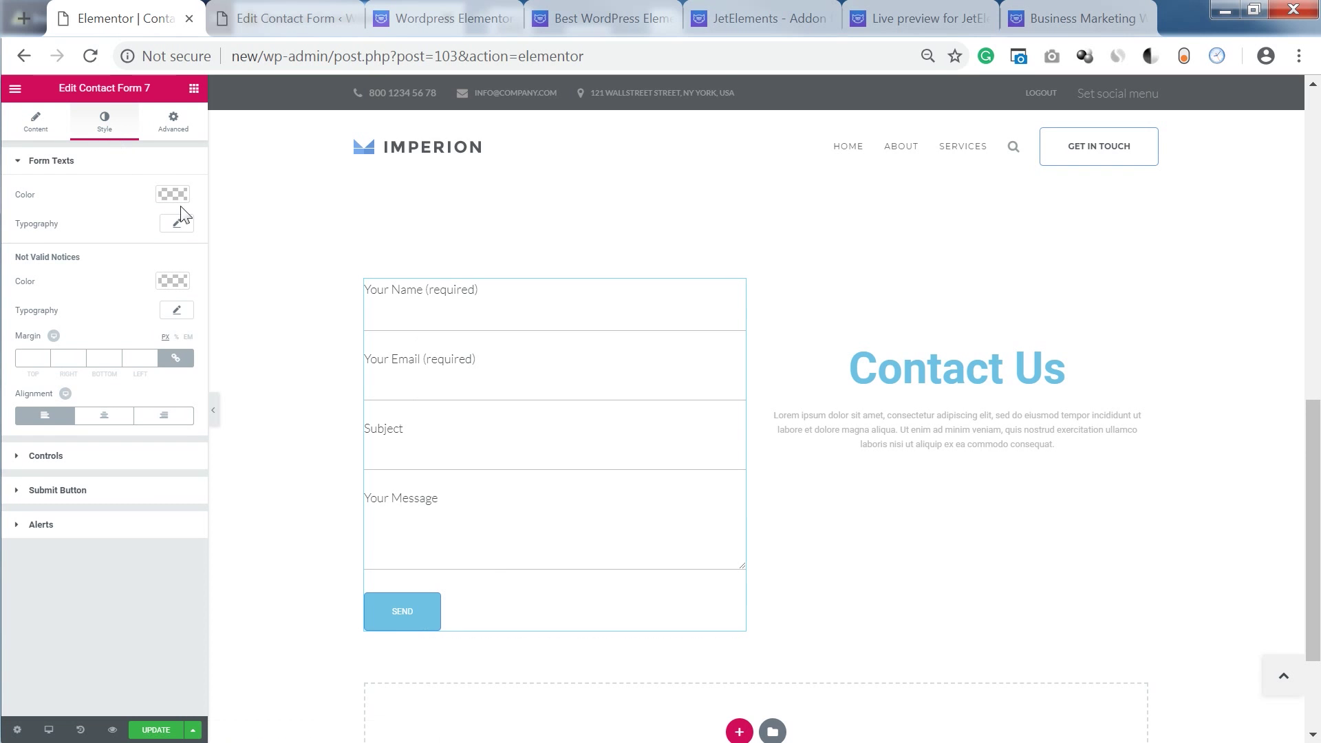
Step: Select the form's column and switch its Style background type to Gradient
click(362, 281)
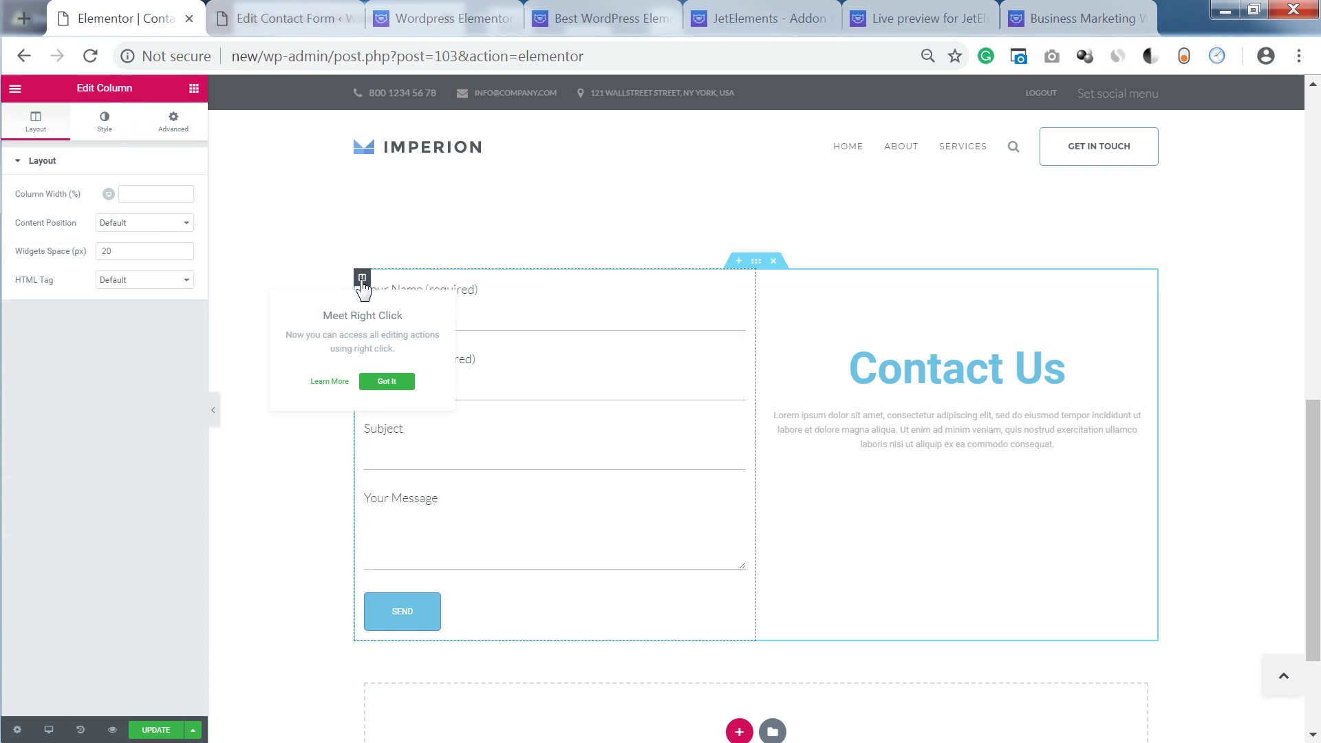
click(372, 382)
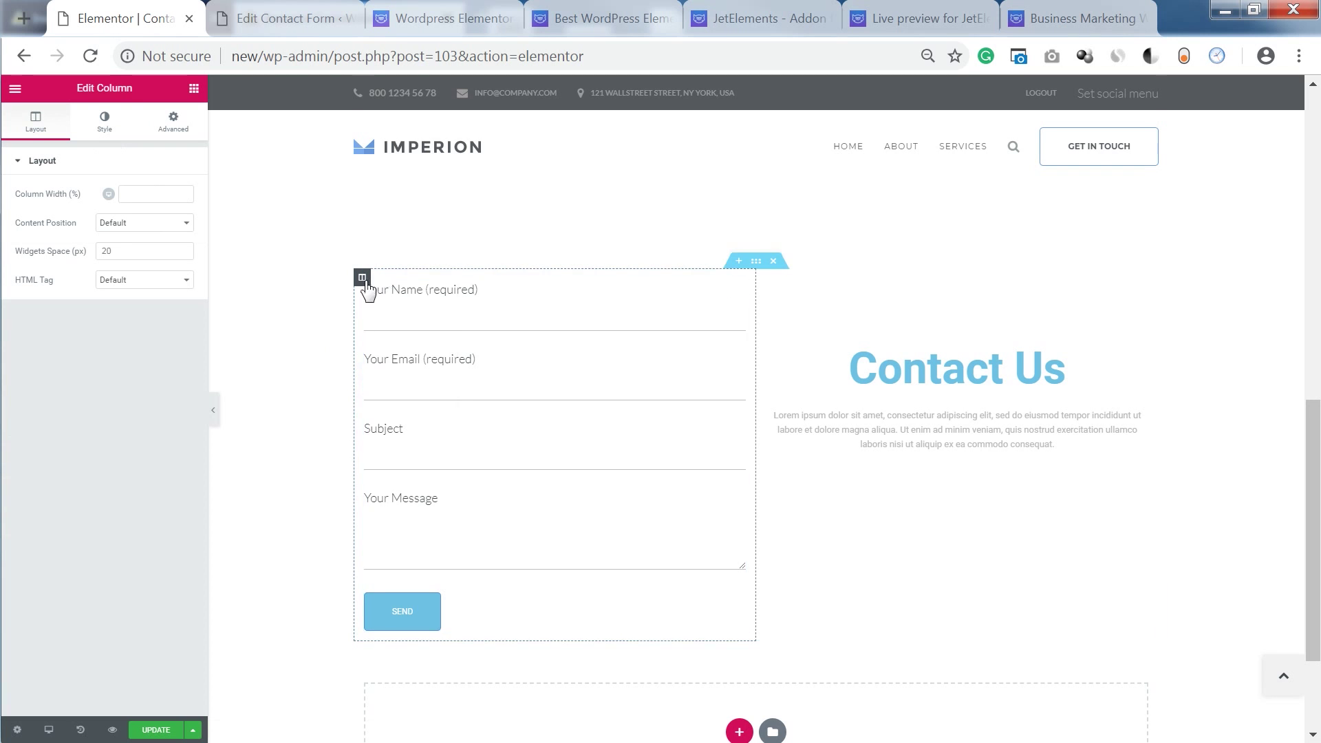
click(102, 126)
click(120, 225)
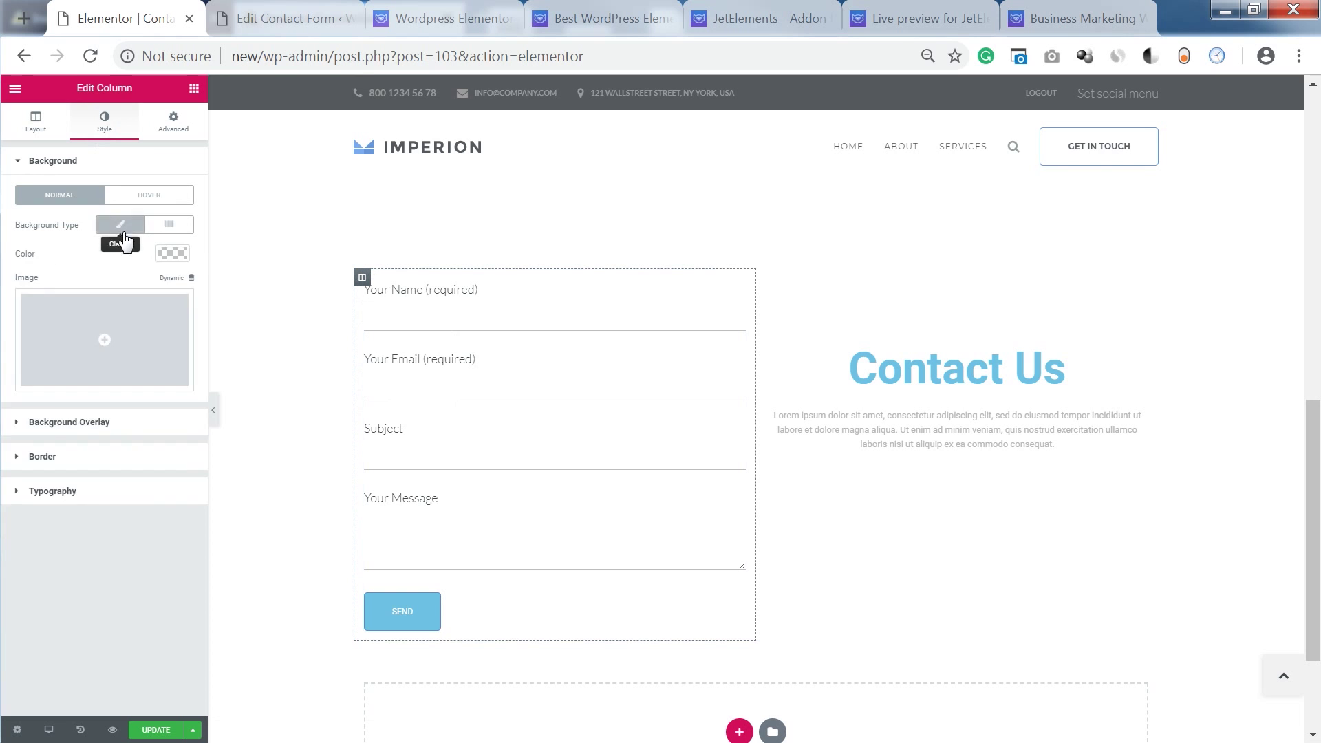
click(173, 254)
click(171, 255)
click(170, 224)
Step: Set the gradient to run from light blue to #009ee2
click(173, 254)
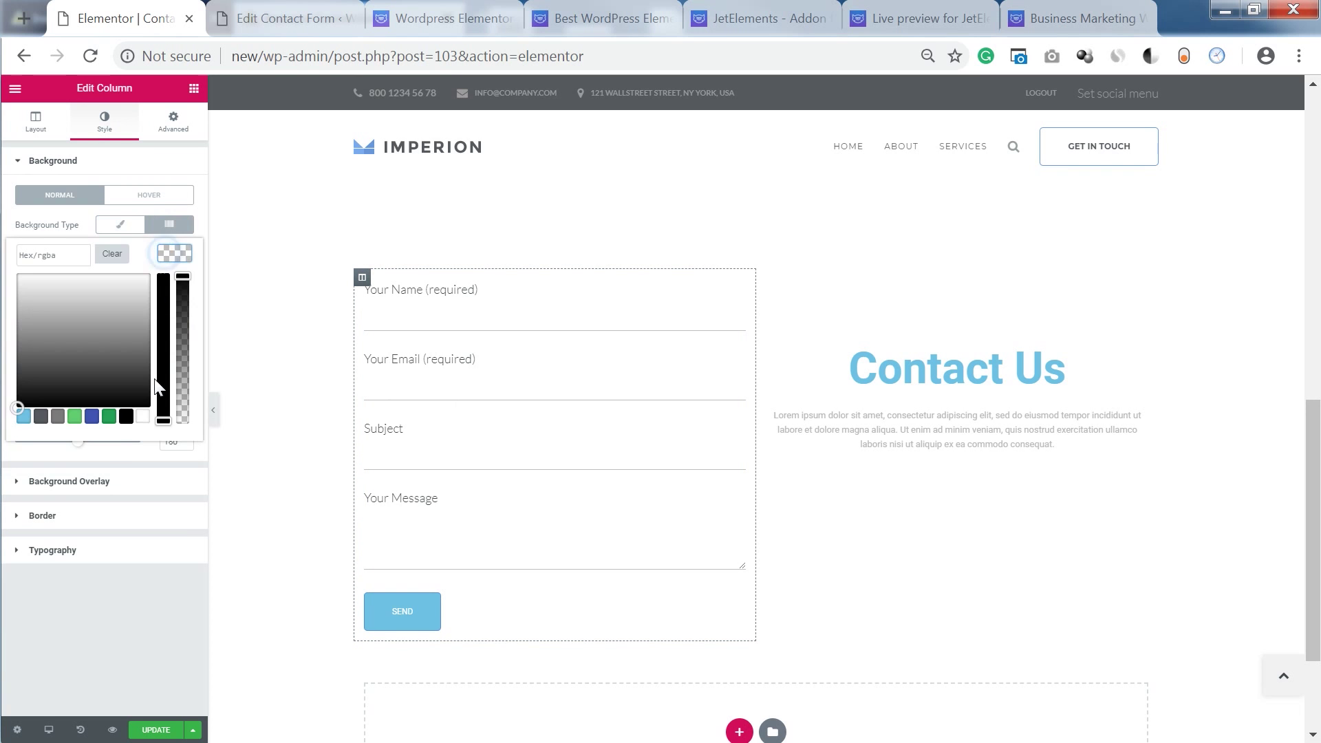
click(25, 417)
click(51, 257)
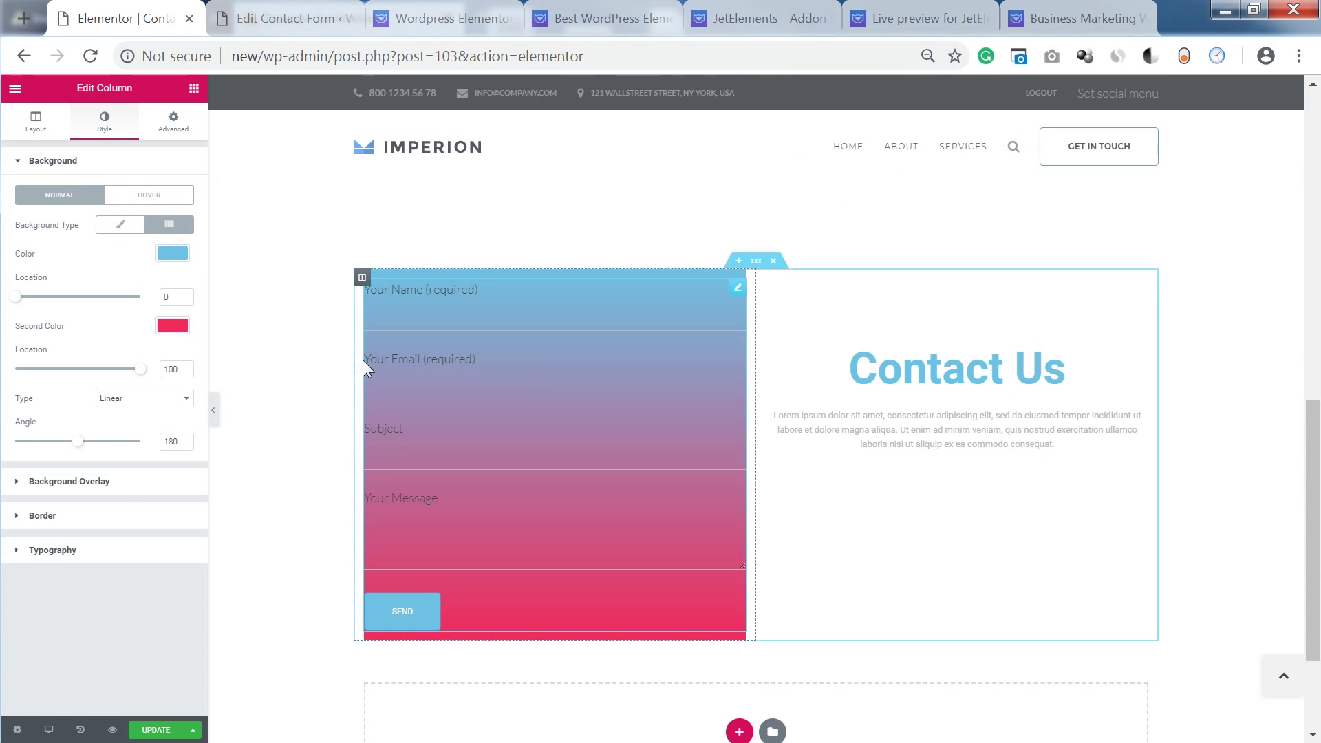
click(173, 325)
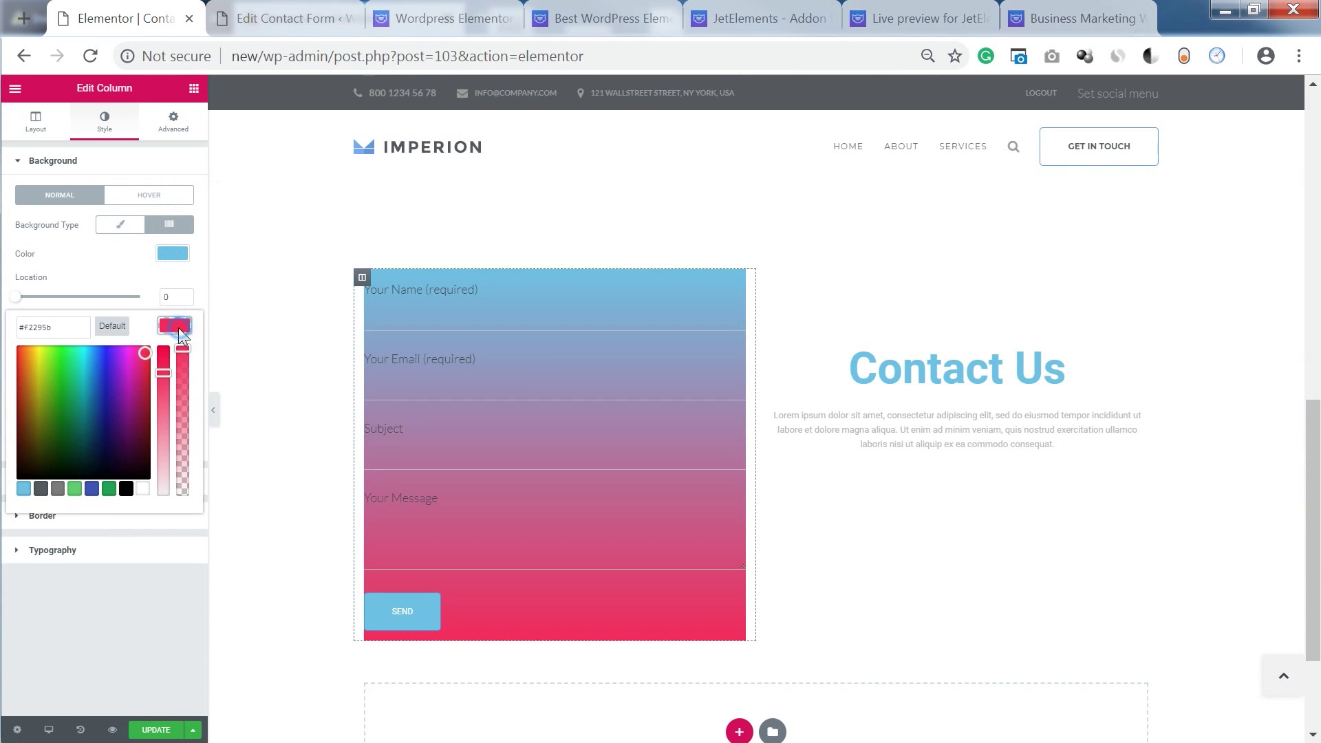
click(23, 489)
click(161, 417)
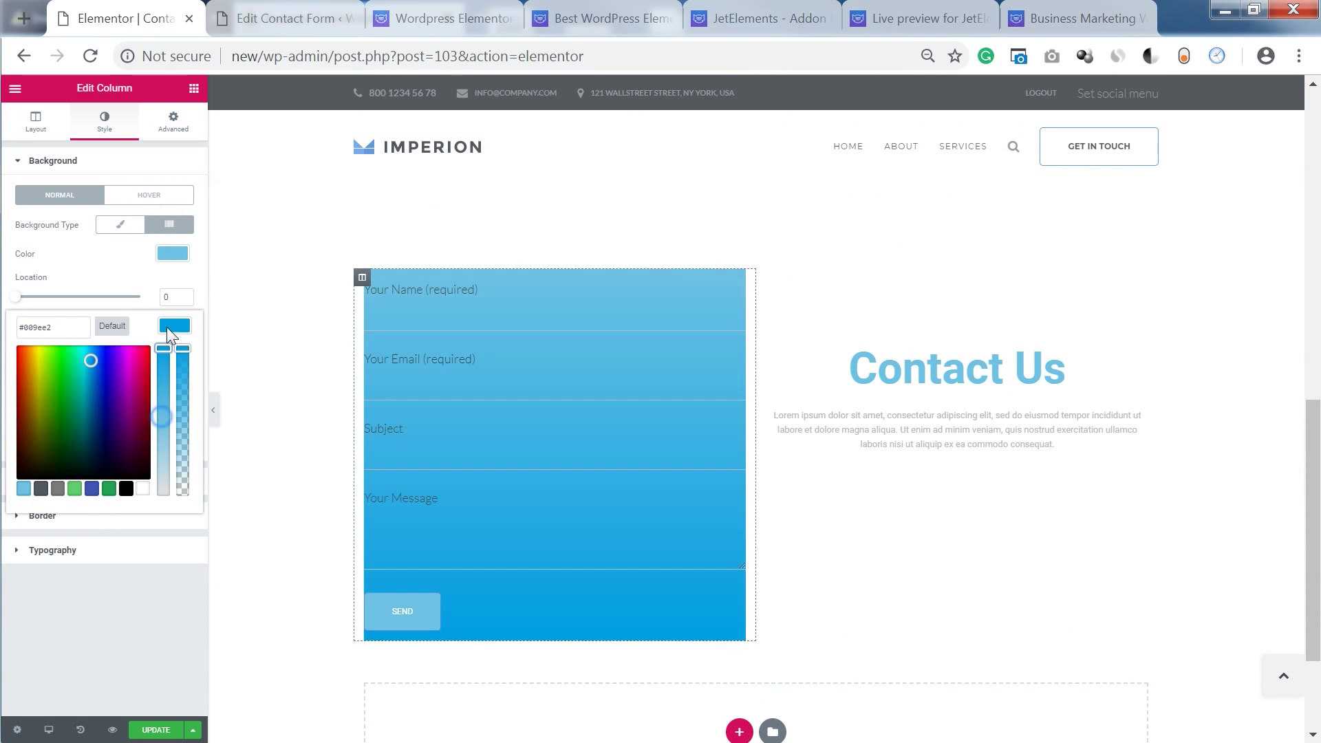
click(126, 253)
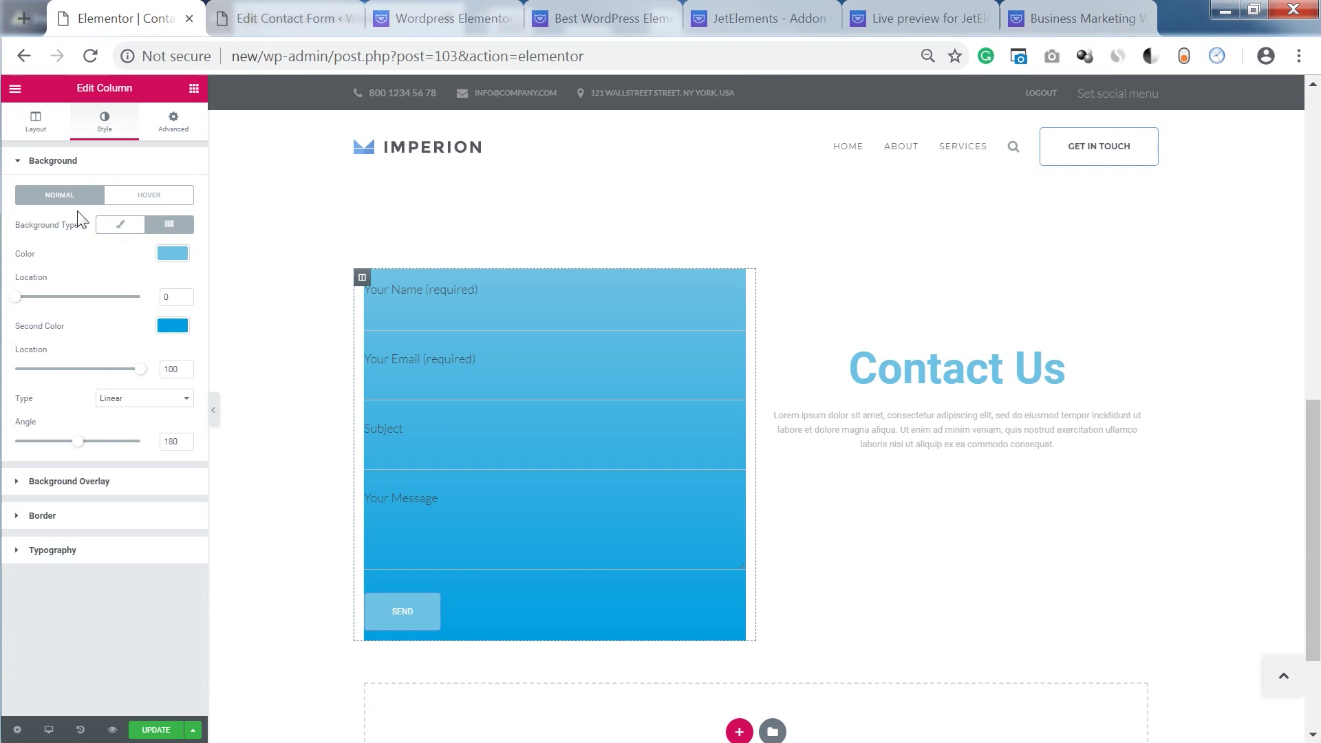
click(89, 165)
Step: Select the contact form widget and make its form label text white
click(524, 359)
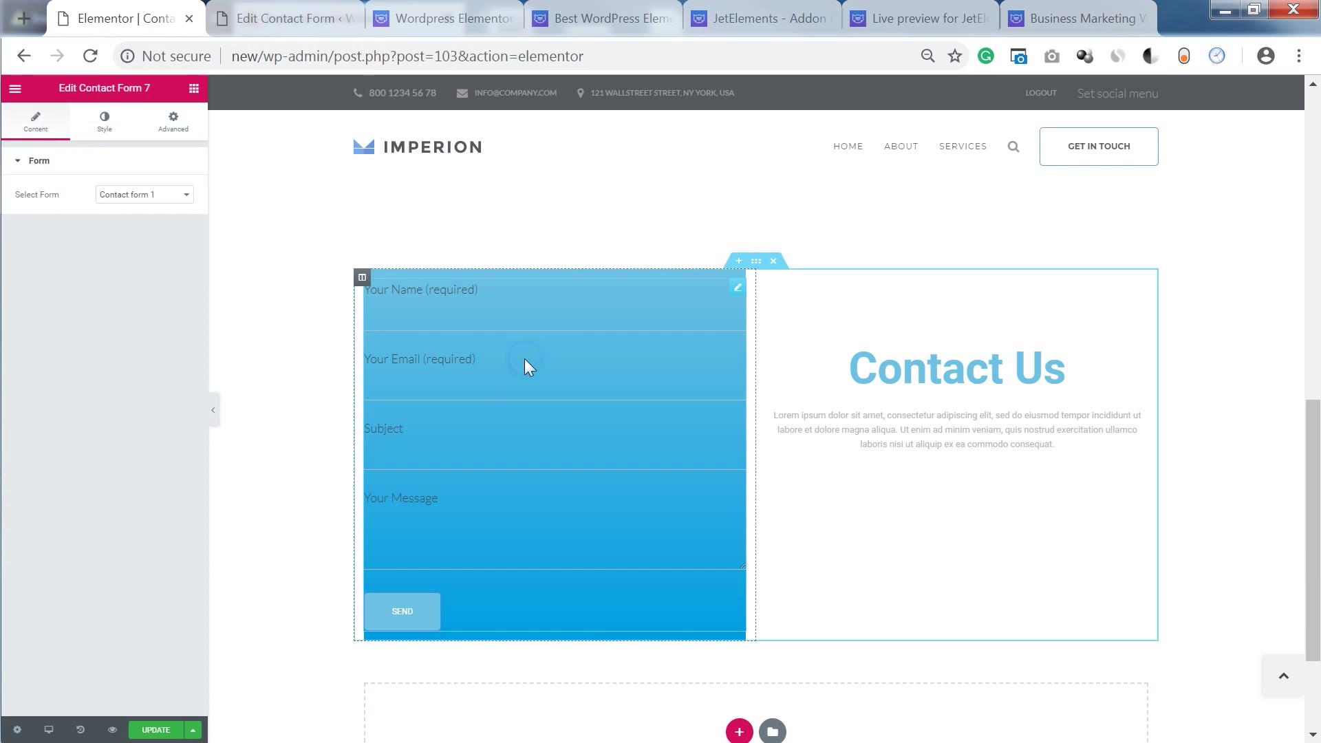
click(105, 123)
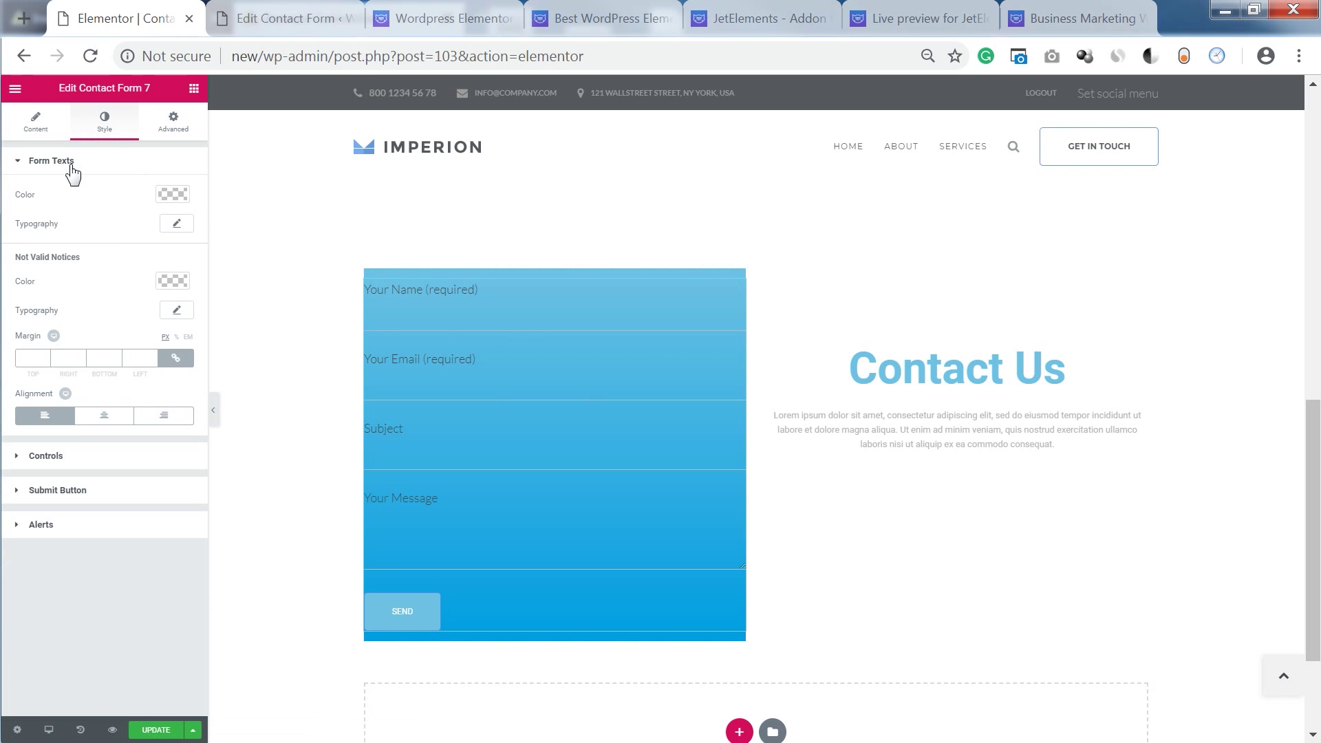
click(173, 195)
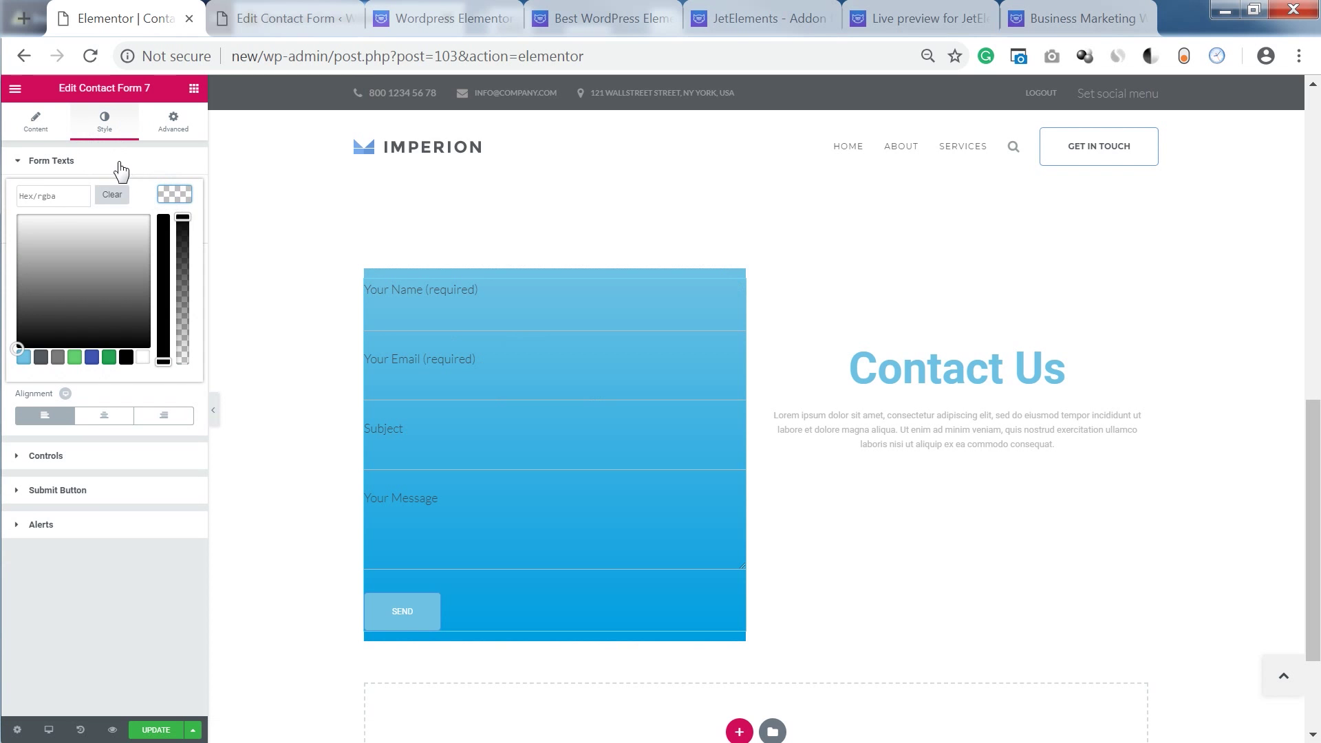
click(134, 357)
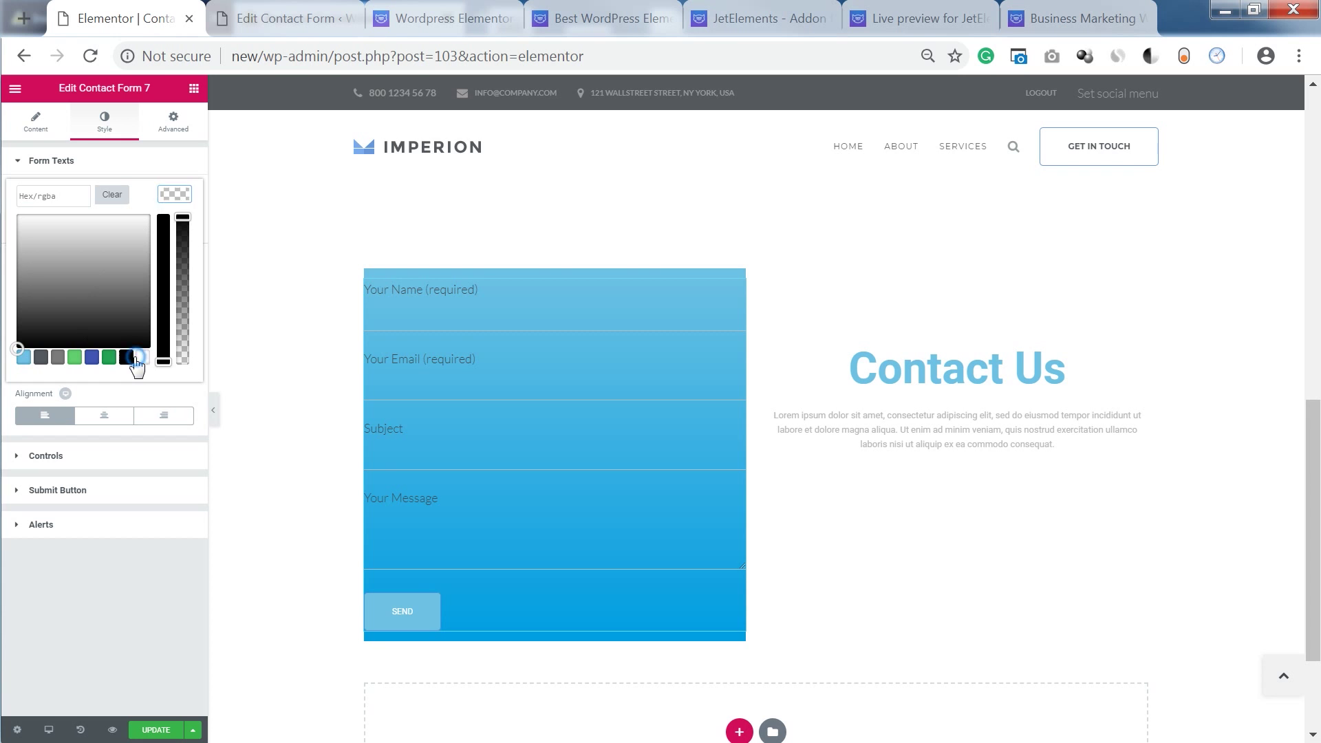
click(121, 157)
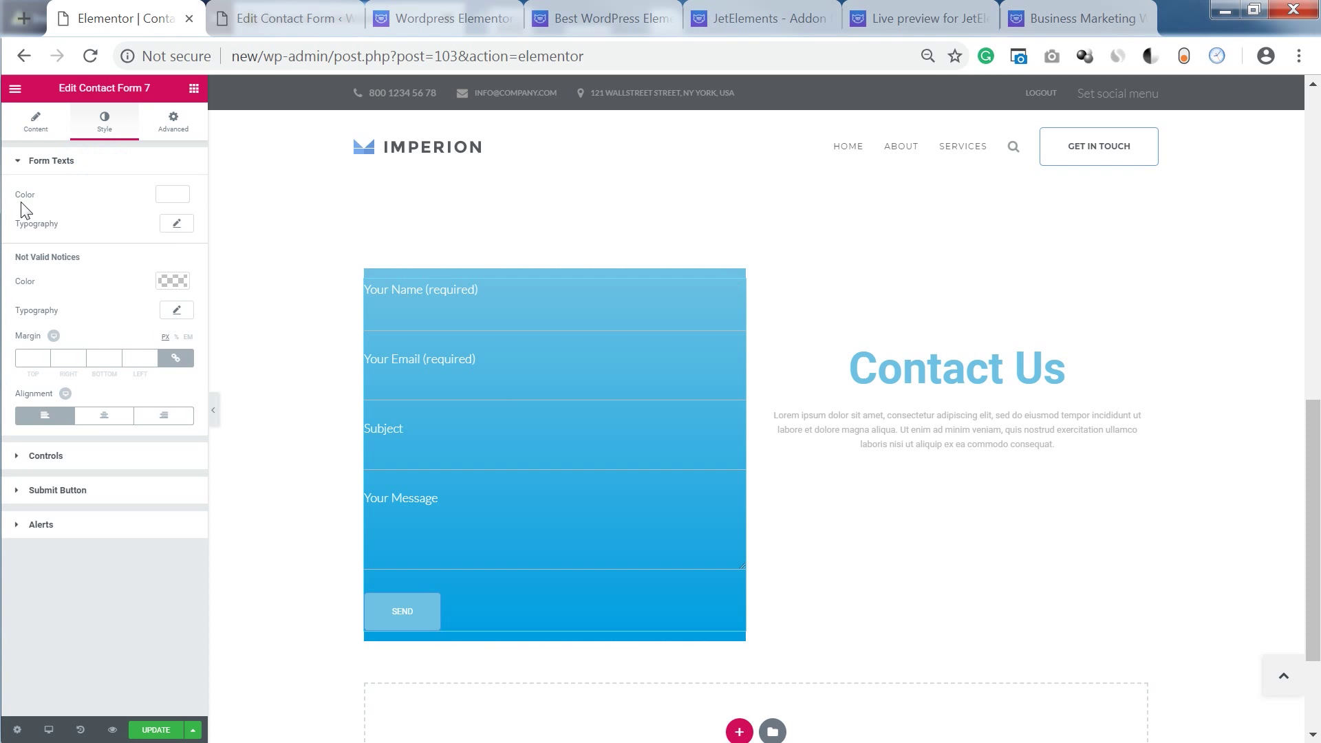
Step: Set the form text typography to size 20 with a bolder 400 weight
click(177, 223)
drag(29, 317, 39, 317)
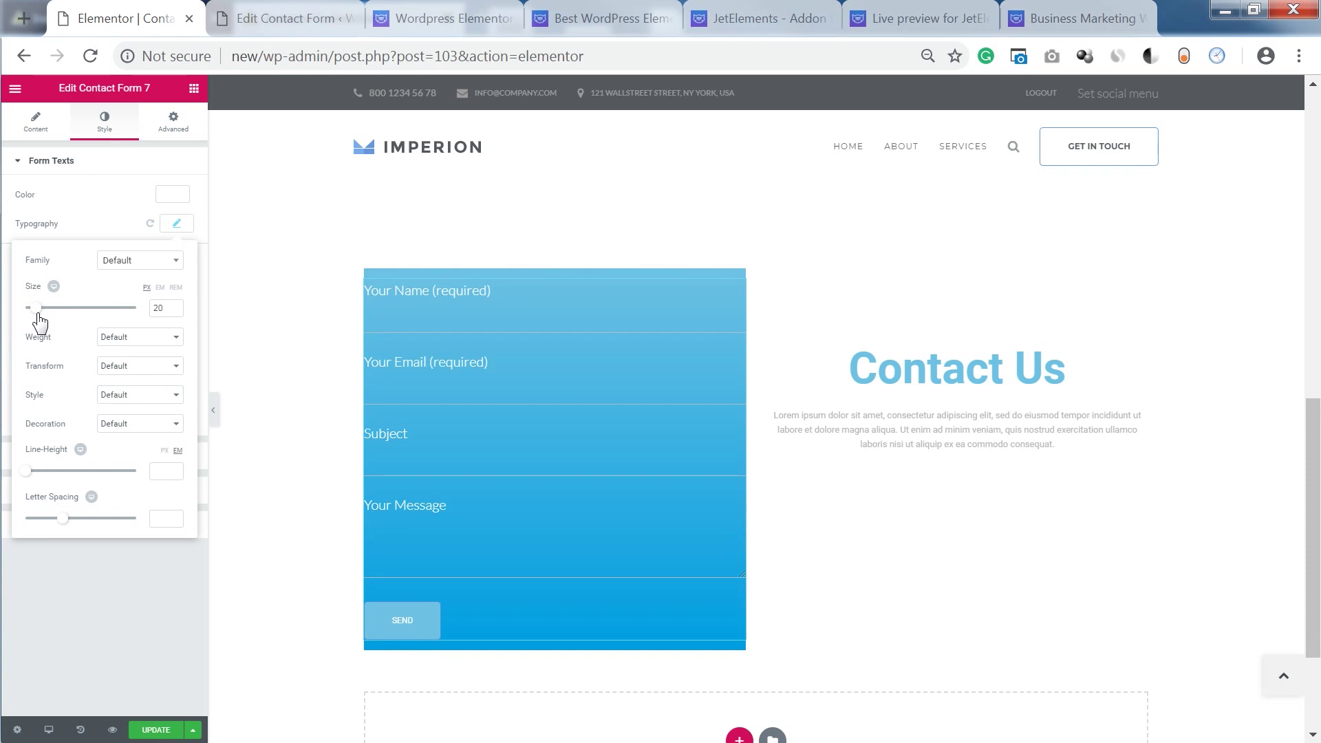
click(117, 337)
click(122, 395)
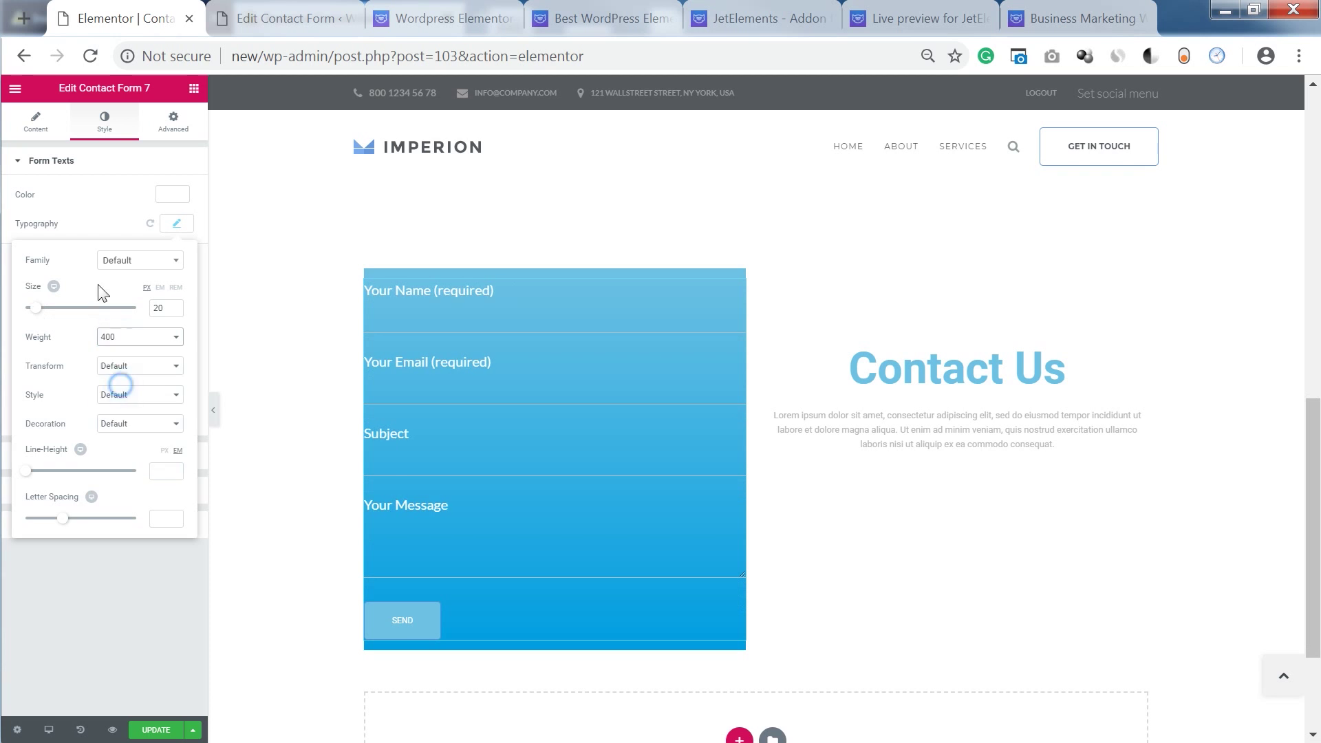
click(79, 226)
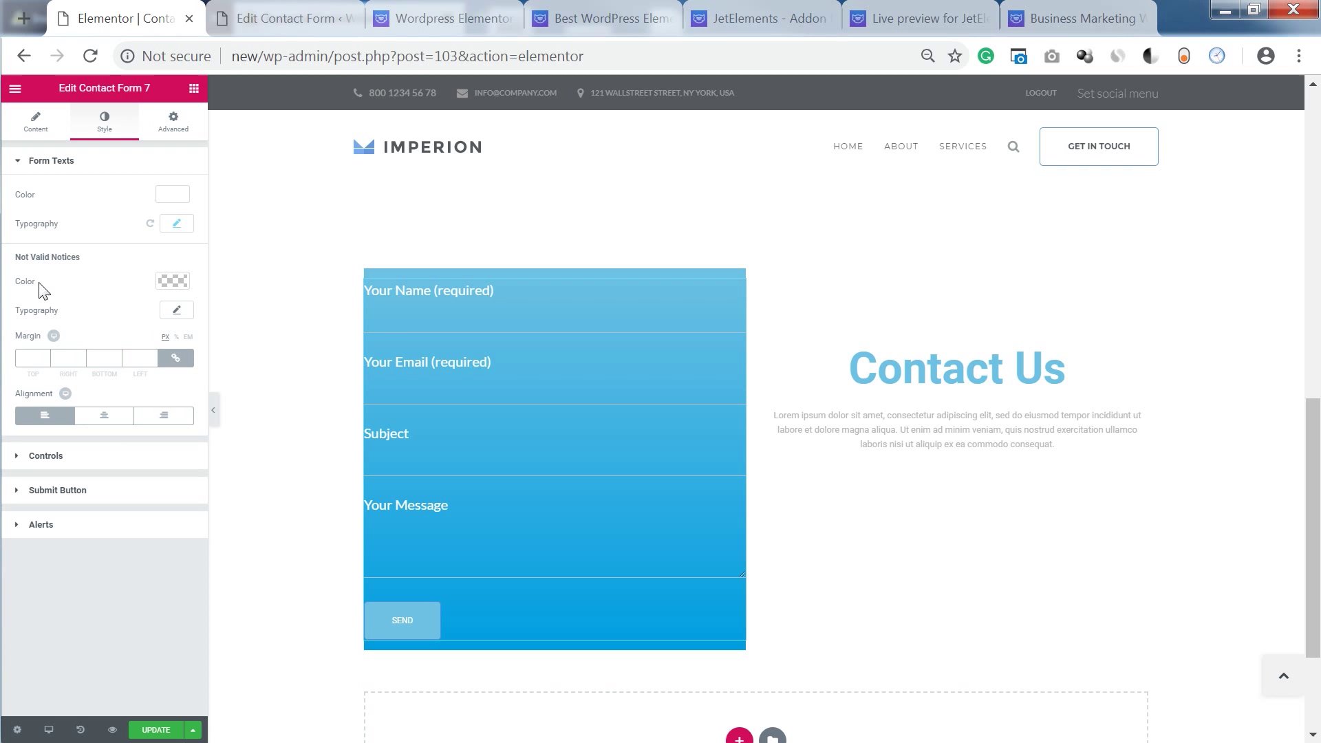
click(56, 163)
click(53, 198)
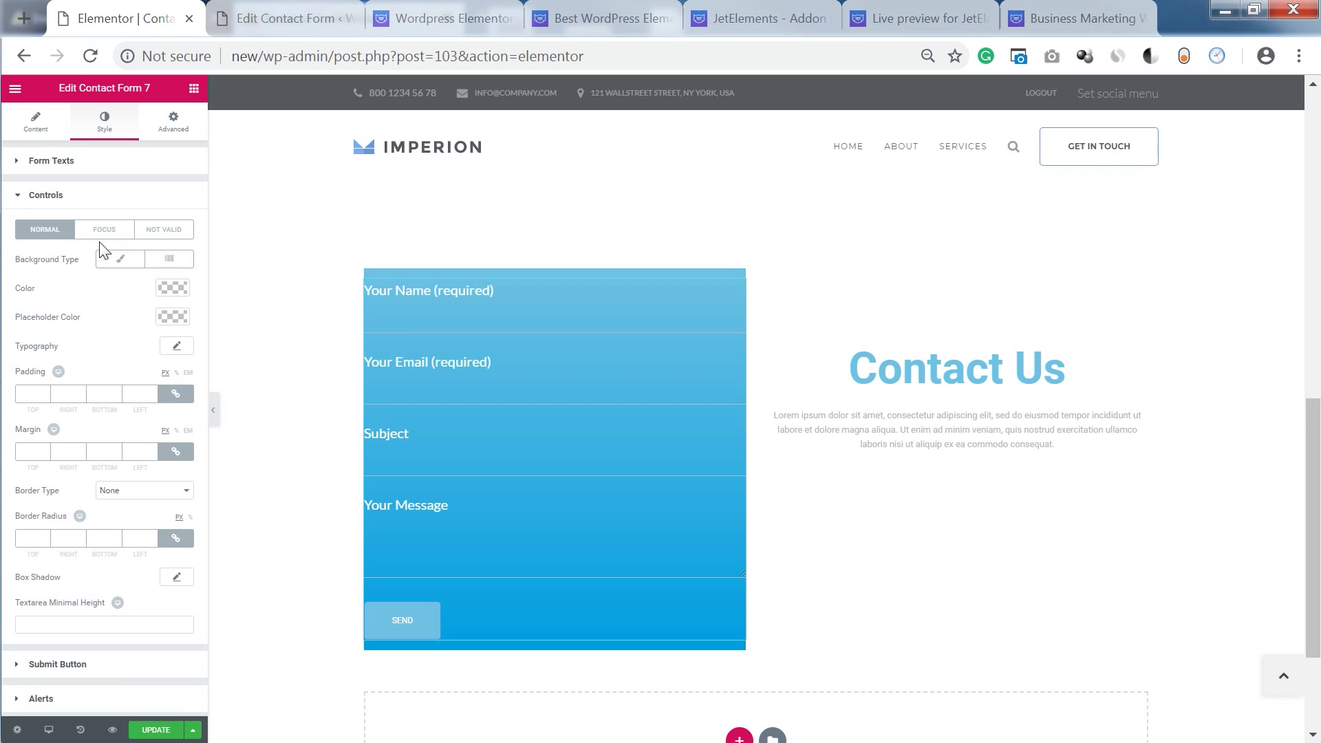
click(399, 324)
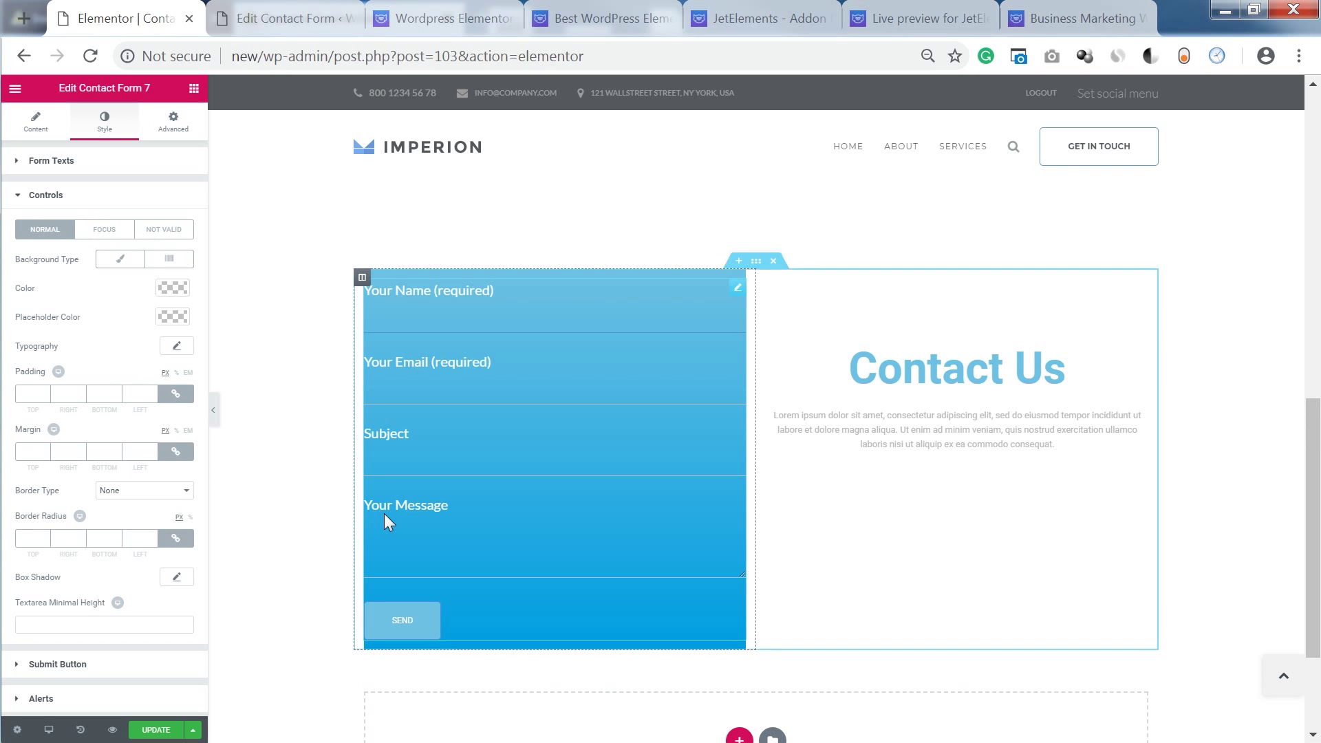
Step: Give the Send button a white background and #009ee2 blue text
click(35, 196)
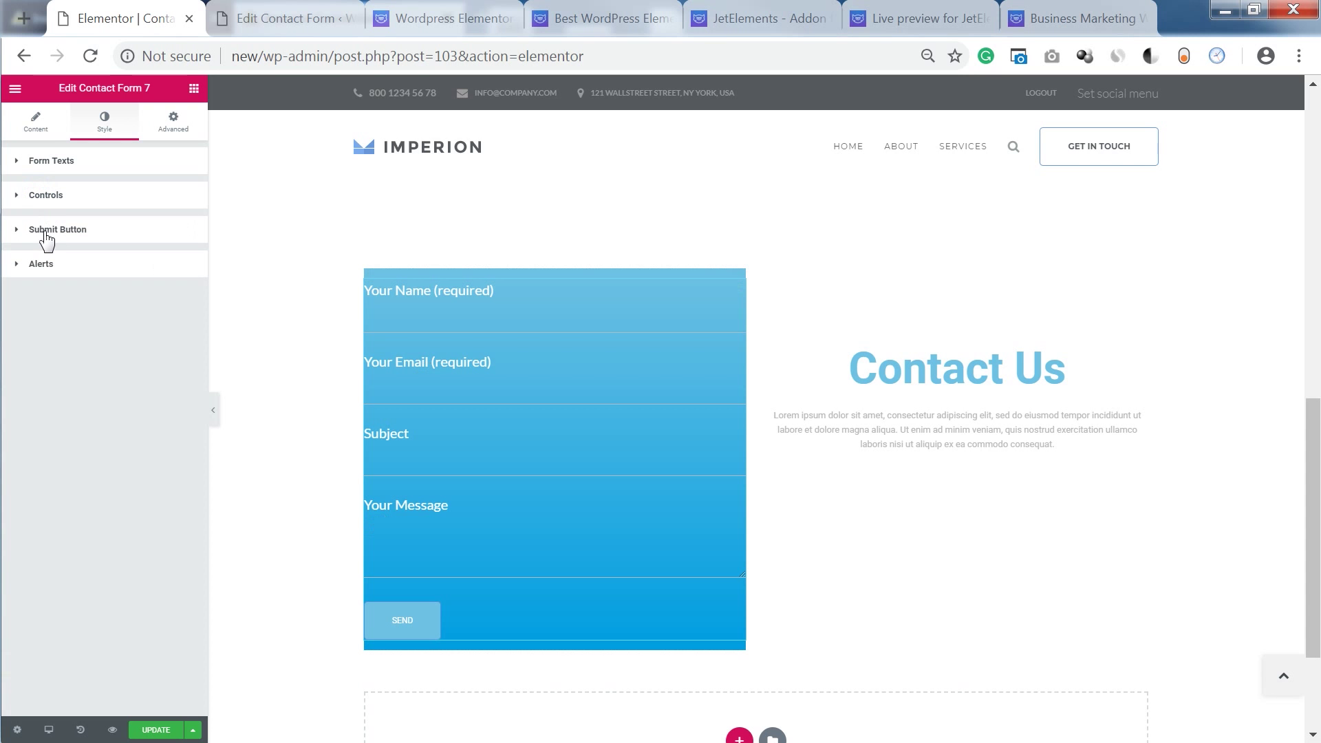
click(80, 234)
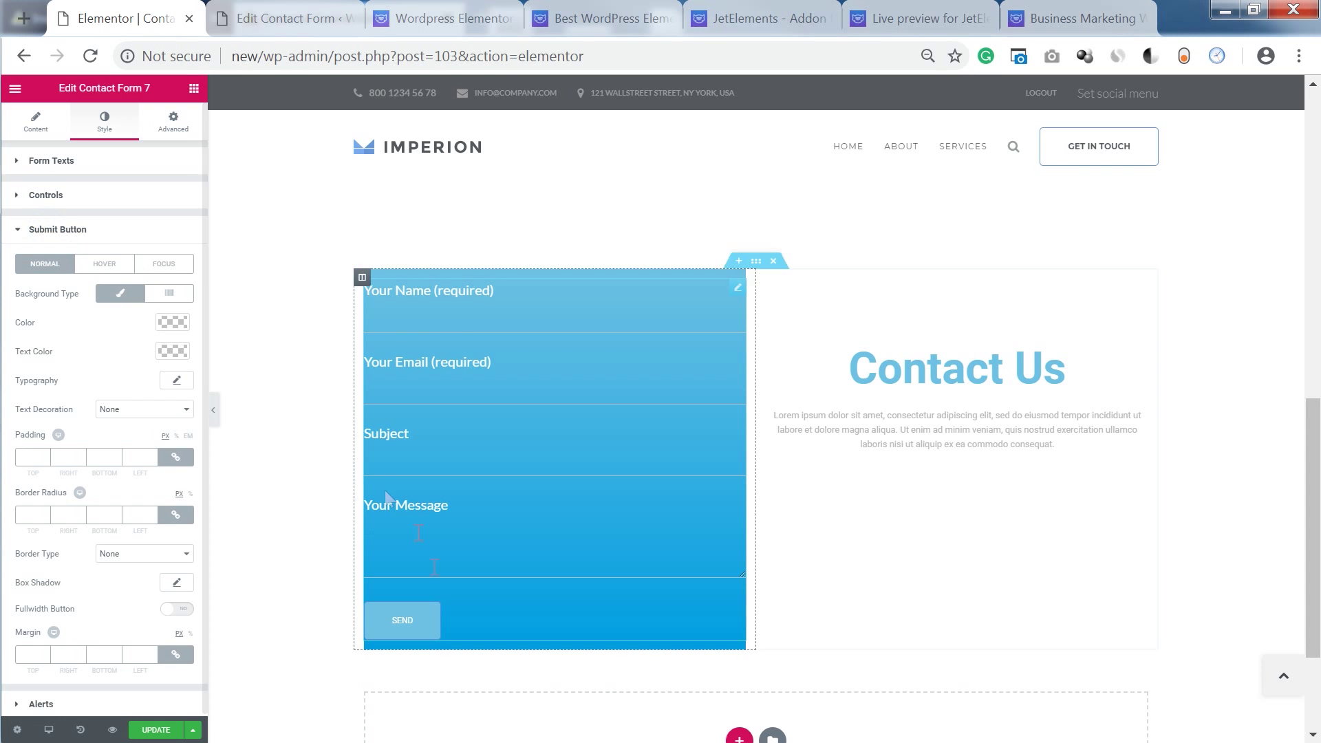
click(171, 324)
click(142, 485)
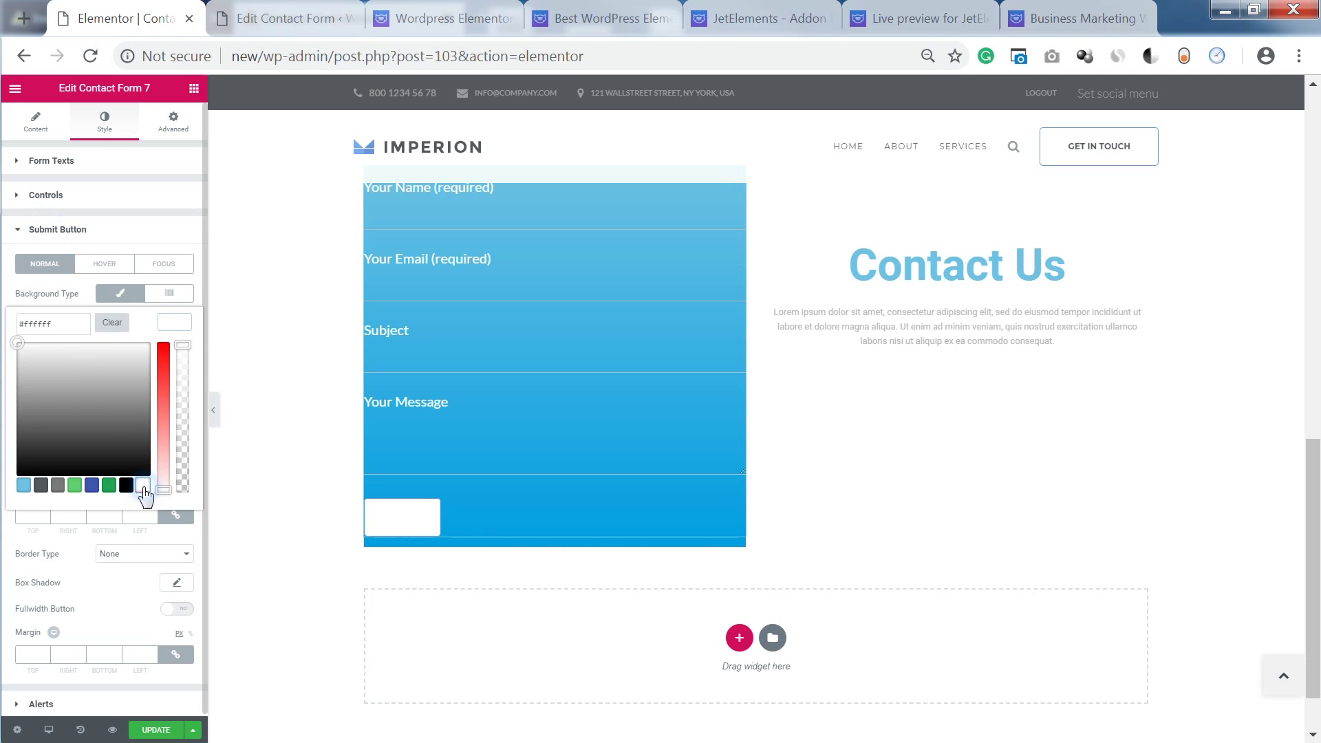
click(172, 350)
click(168, 354)
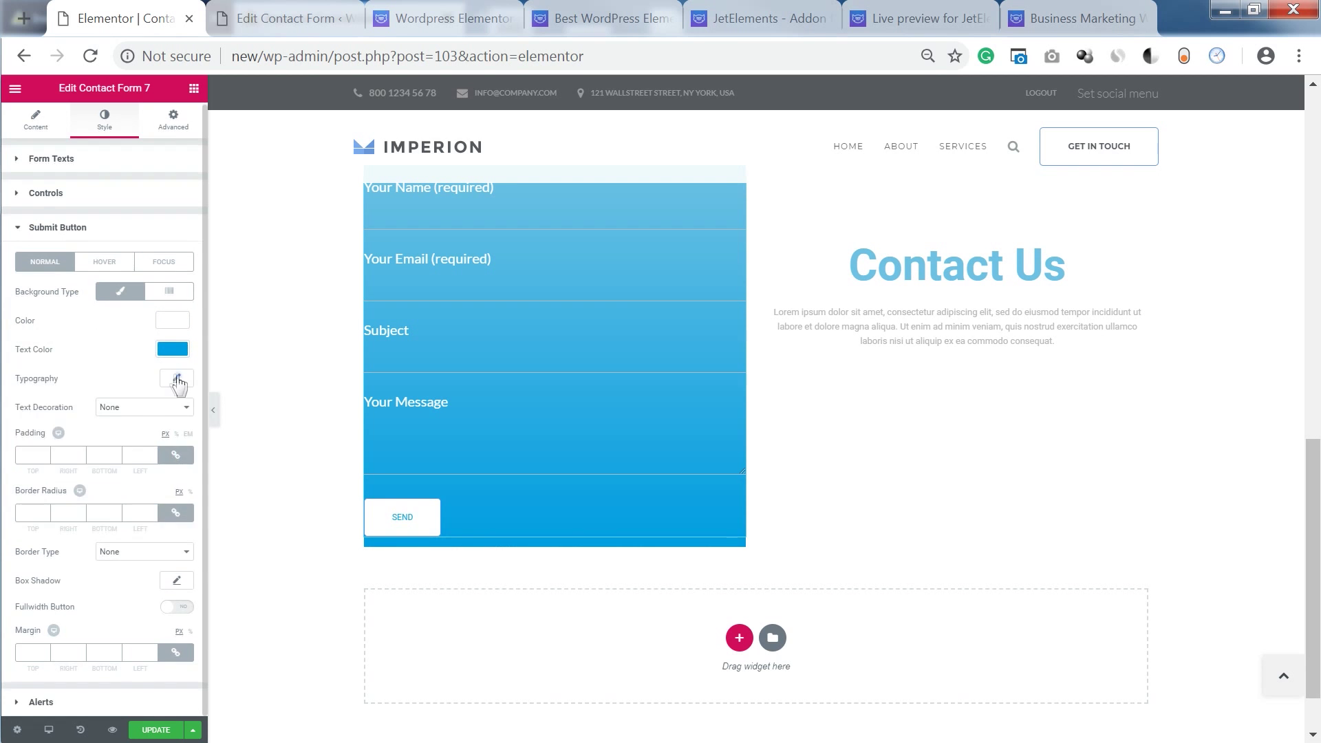
Step: Set the Send button text size to 18, make it full width, and round corners to 21
click(177, 378)
click(83, 375)
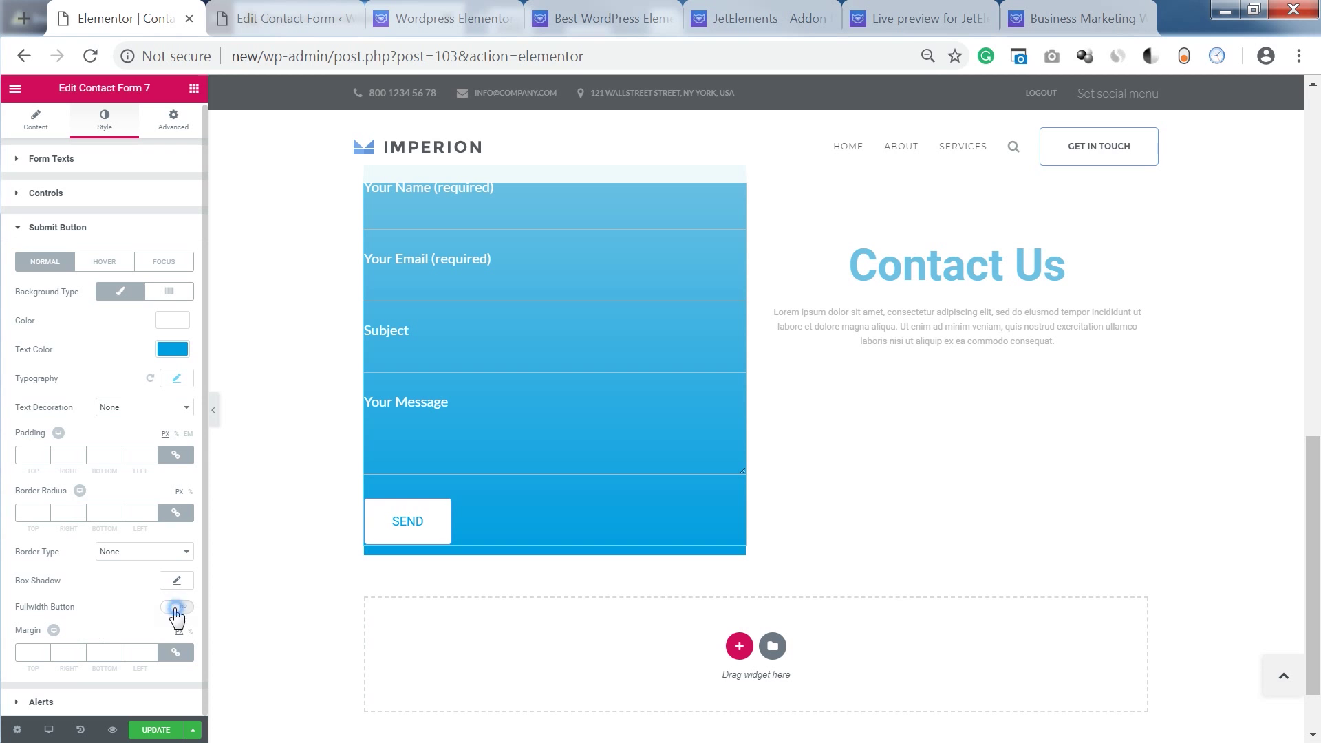
click(177, 606)
click(44, 513)
text(4)
key(BackSpace)
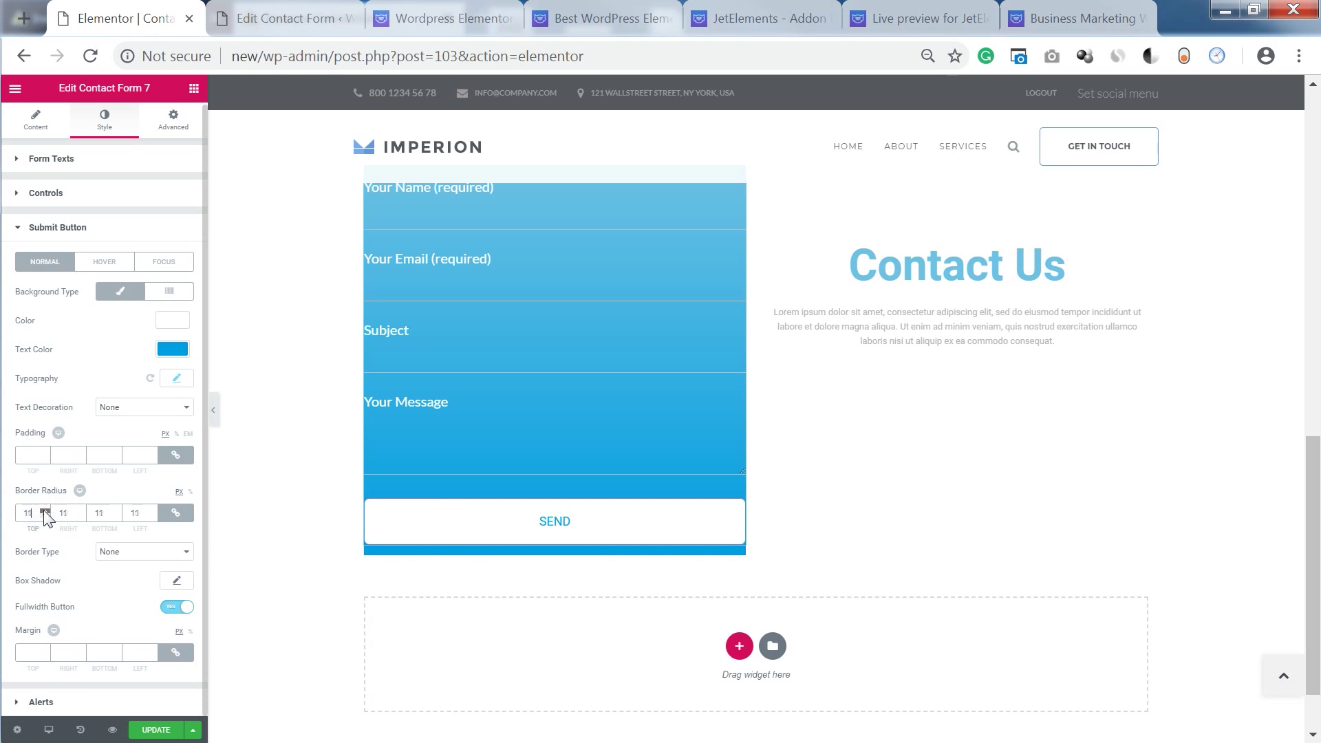
text(21)
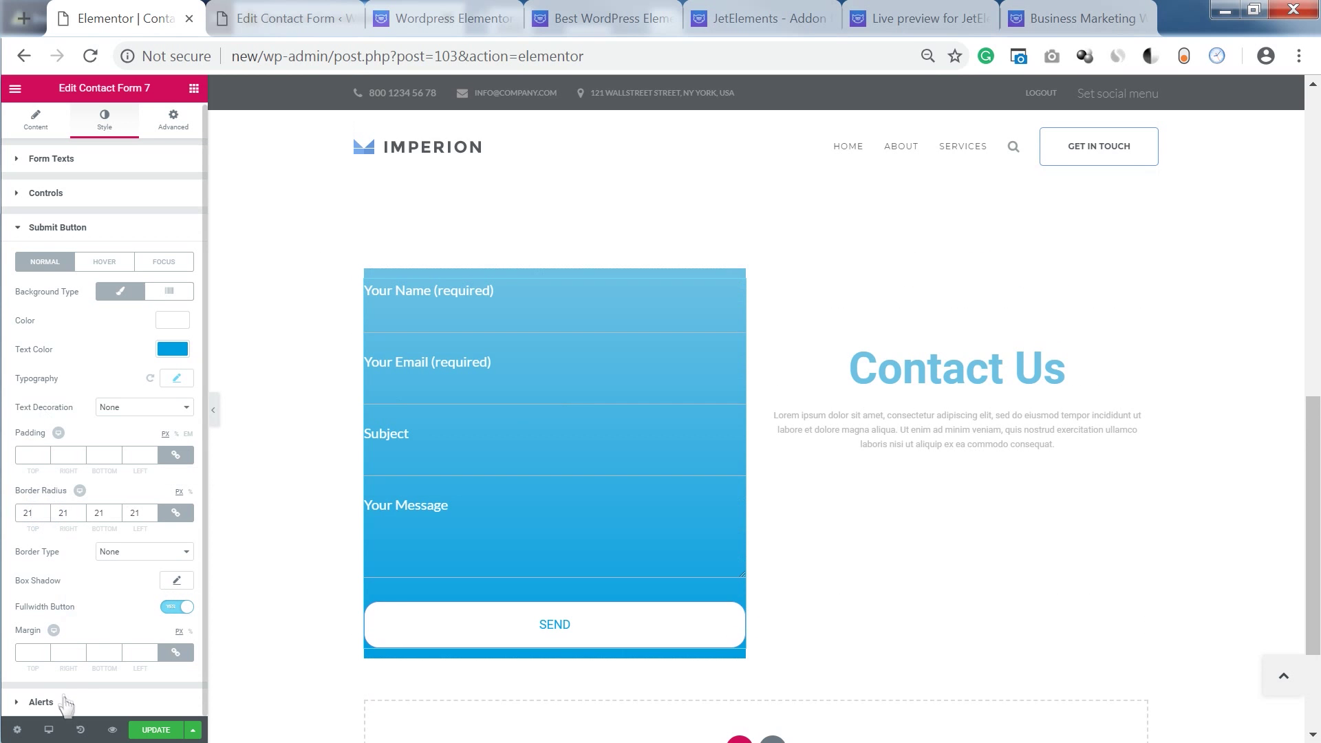
click(66, 701)
scroll(118, 413, down, 7)
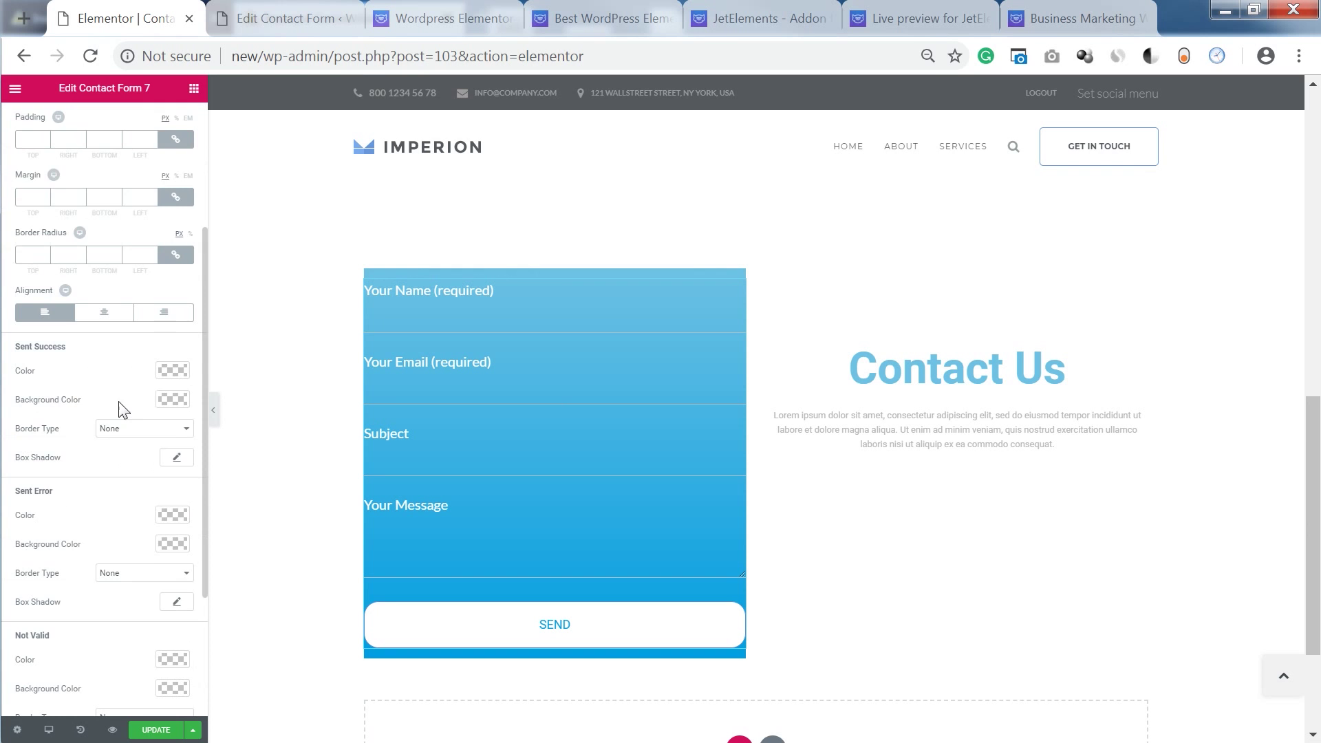
scroll(109, 620, up, 7)
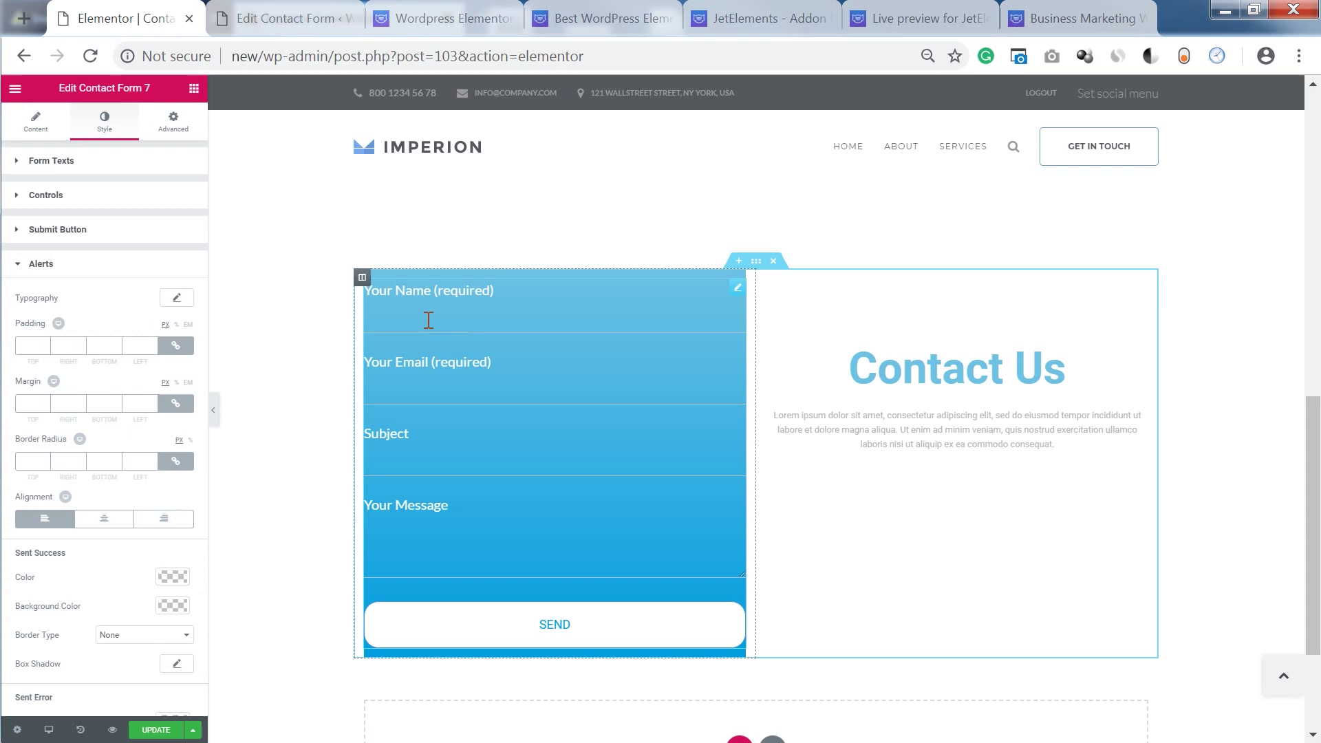
scroll(126, 457, down, 5)
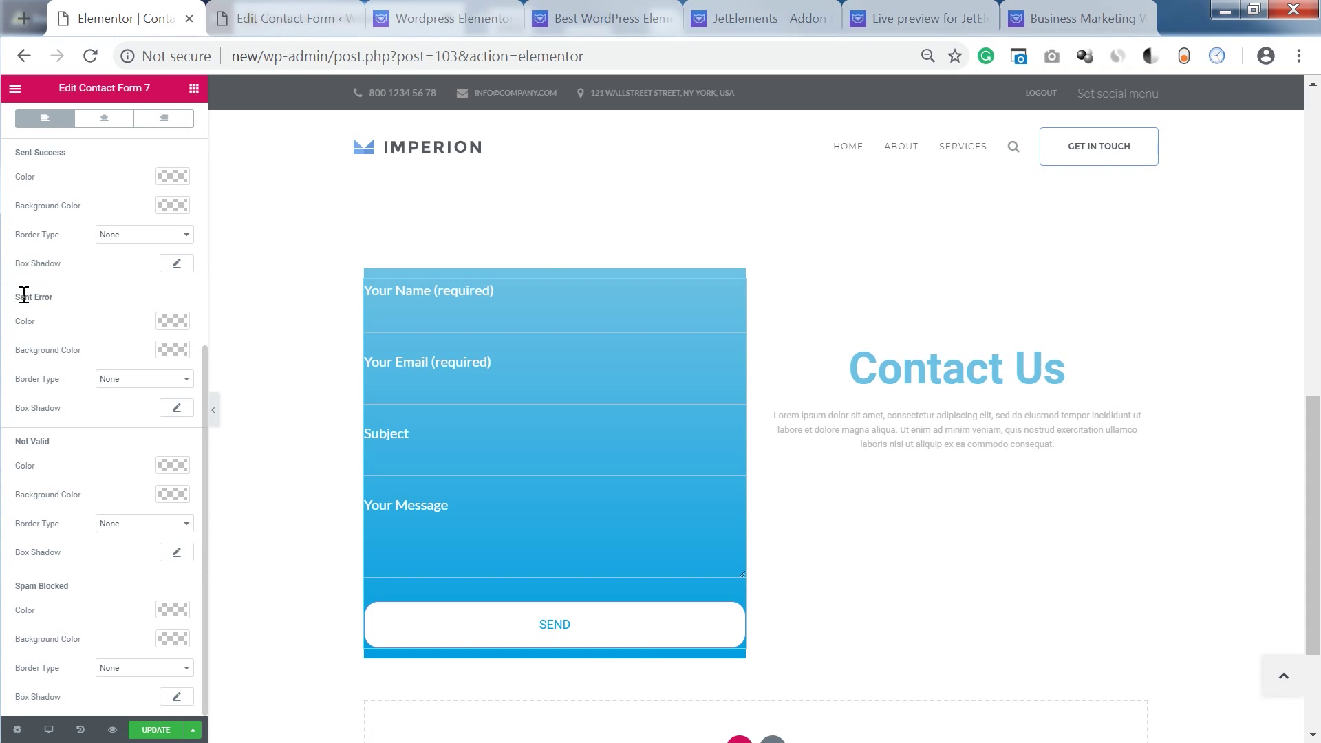
scroll(78, 328, up, 5)
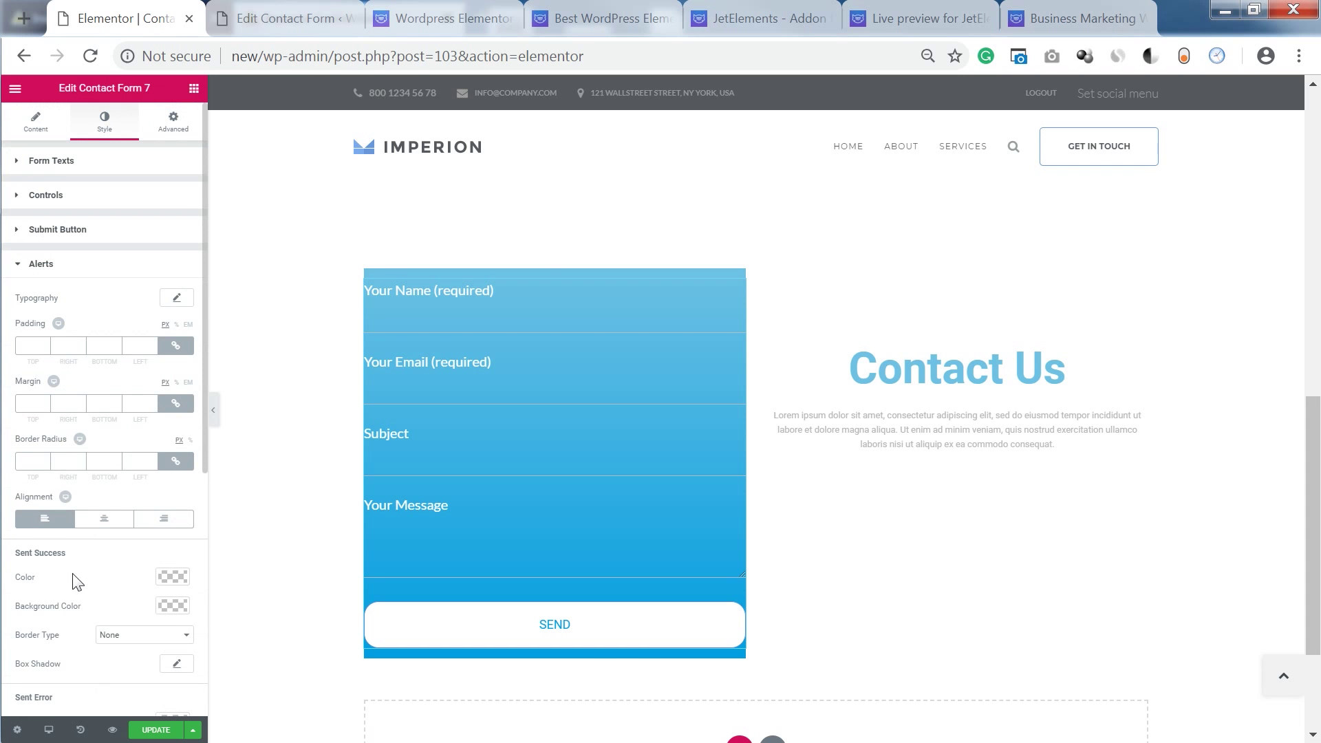
scroll(59, 543, down, 2)
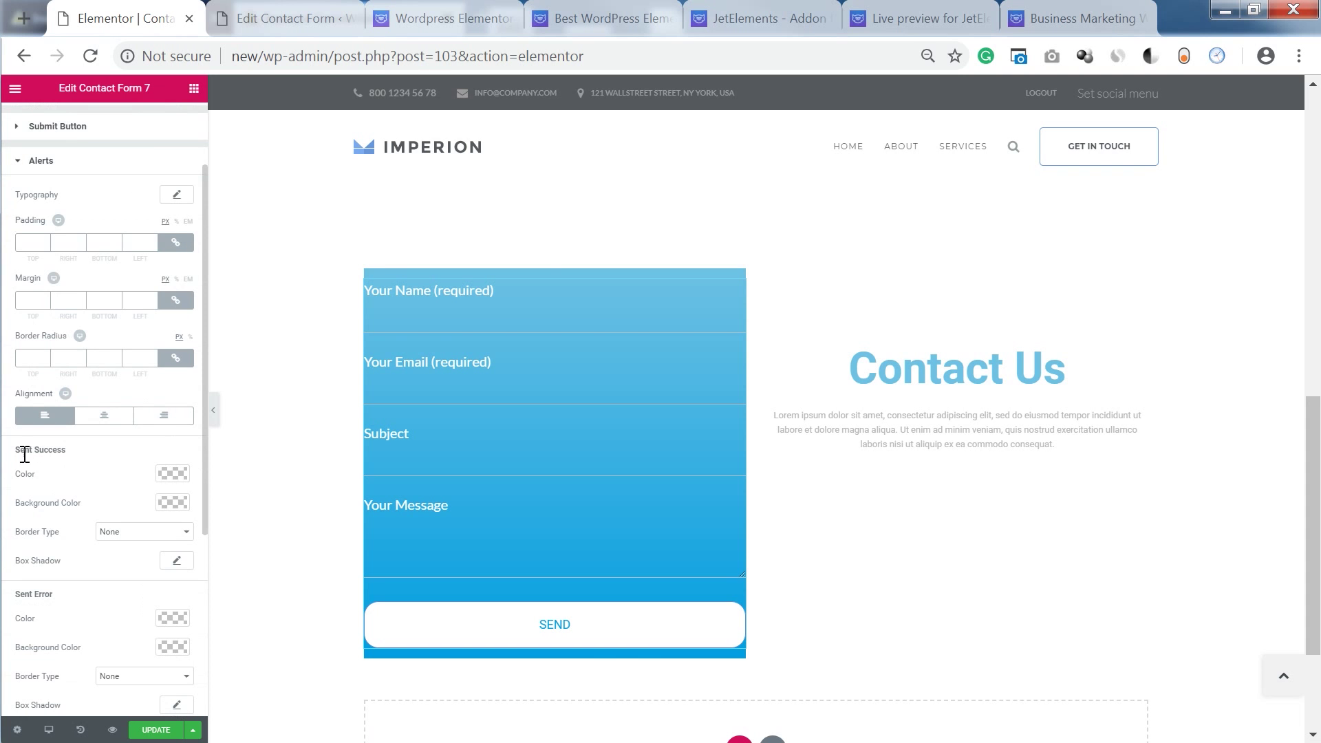
scroll(110, 568, up, 2)
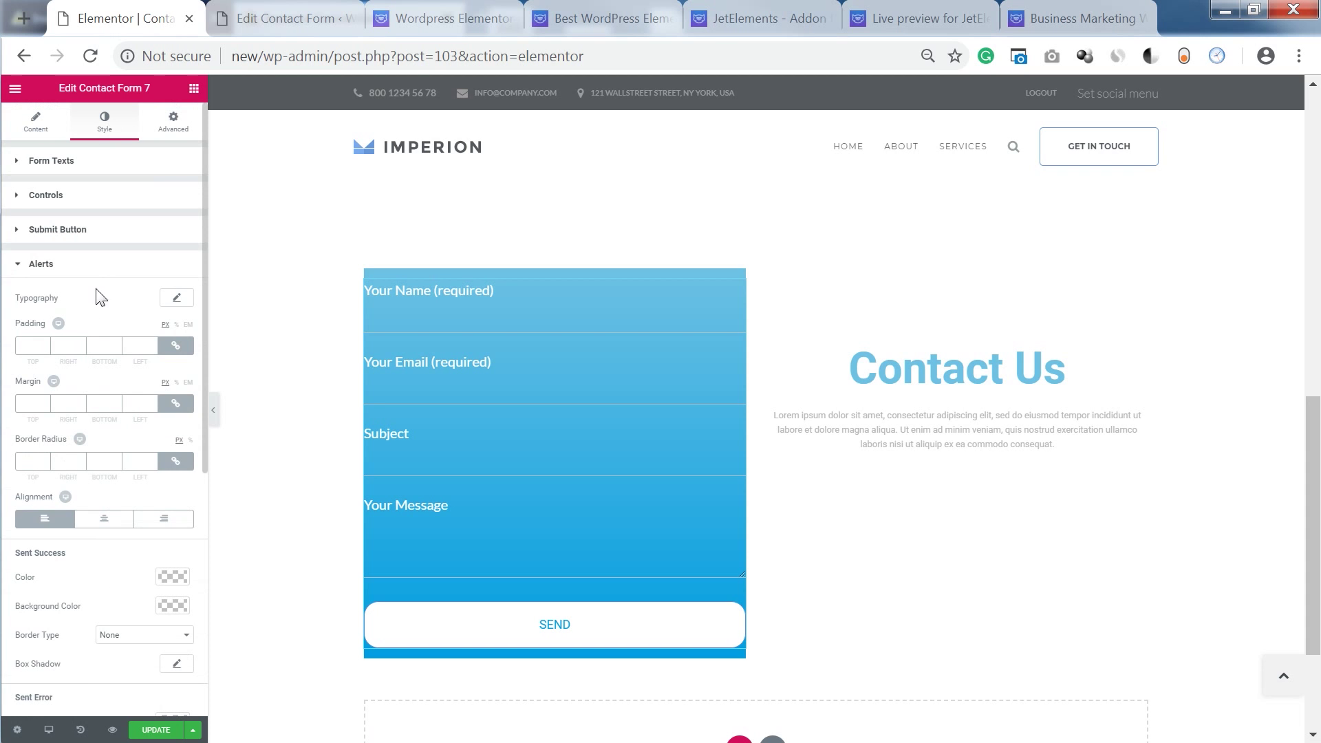
click(89, 272)
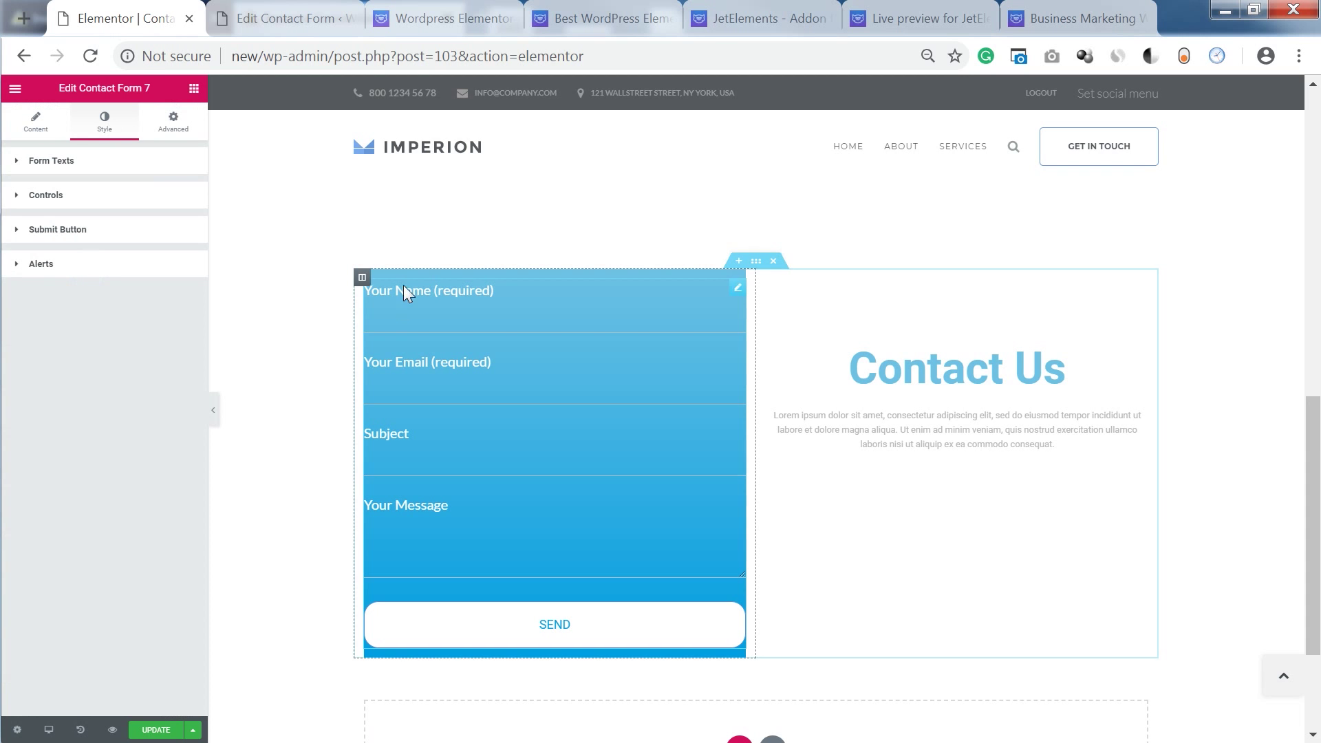
Step: Select the form's column and set its margin to 0 on all sides
click(362, 277)
click(173, 121)
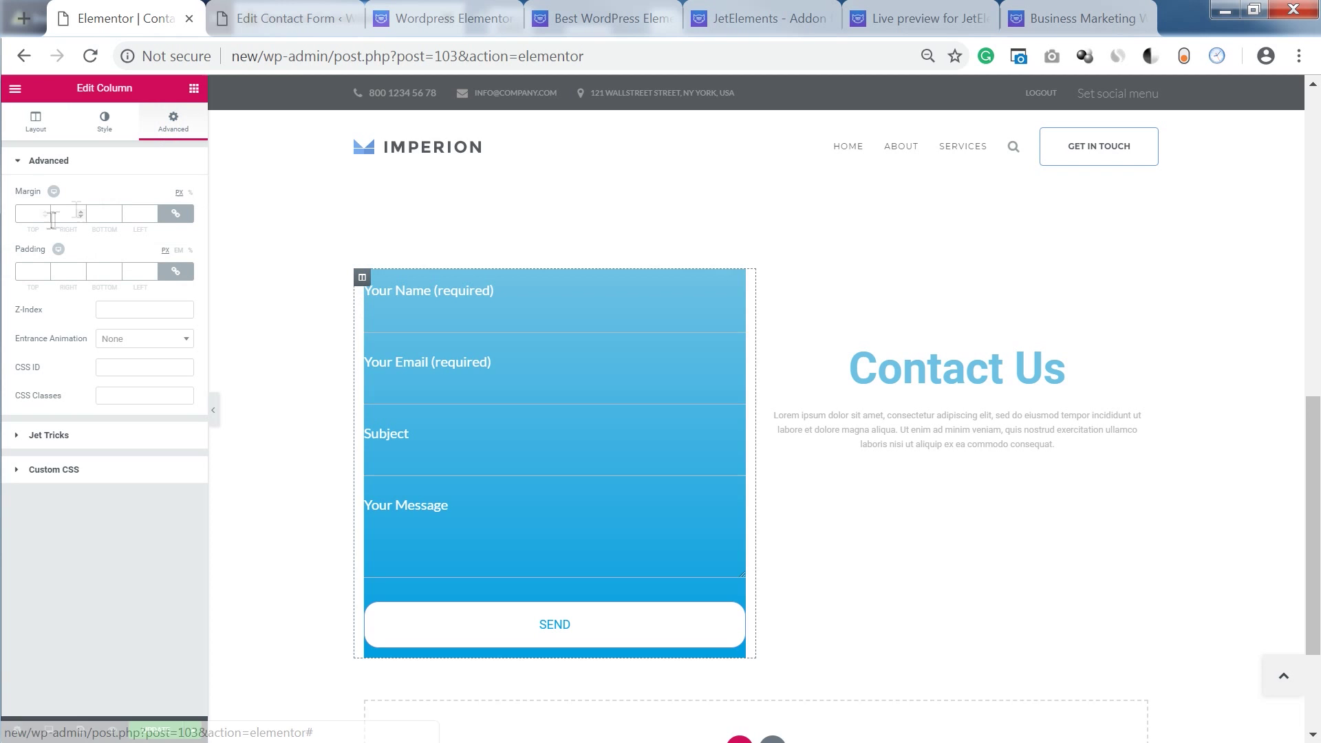
click(41, 214)
text(4)
scroll(45, 217, down, 4)
Step: Give the column 72 px padding on every side and hide the editor panel to preview
click(33, 272)
scroll(44, 274, up, 20)
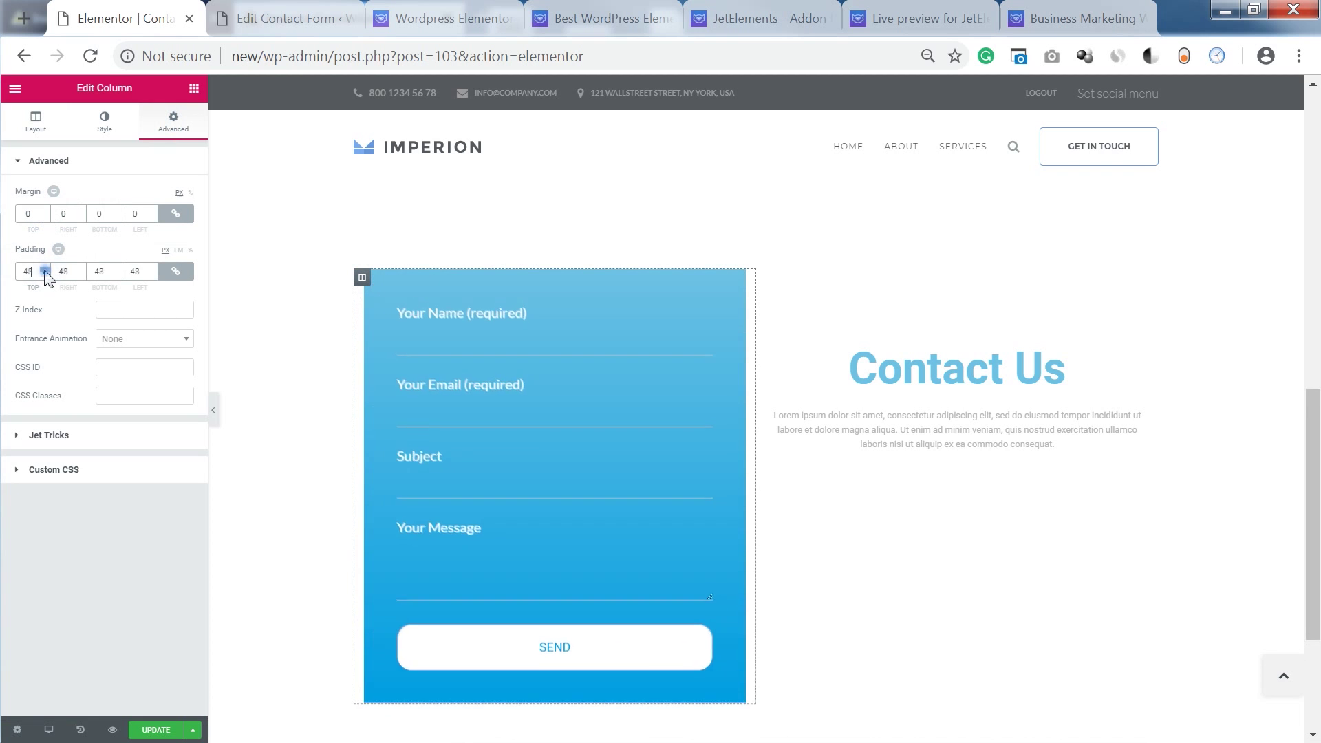
click(213, 411)
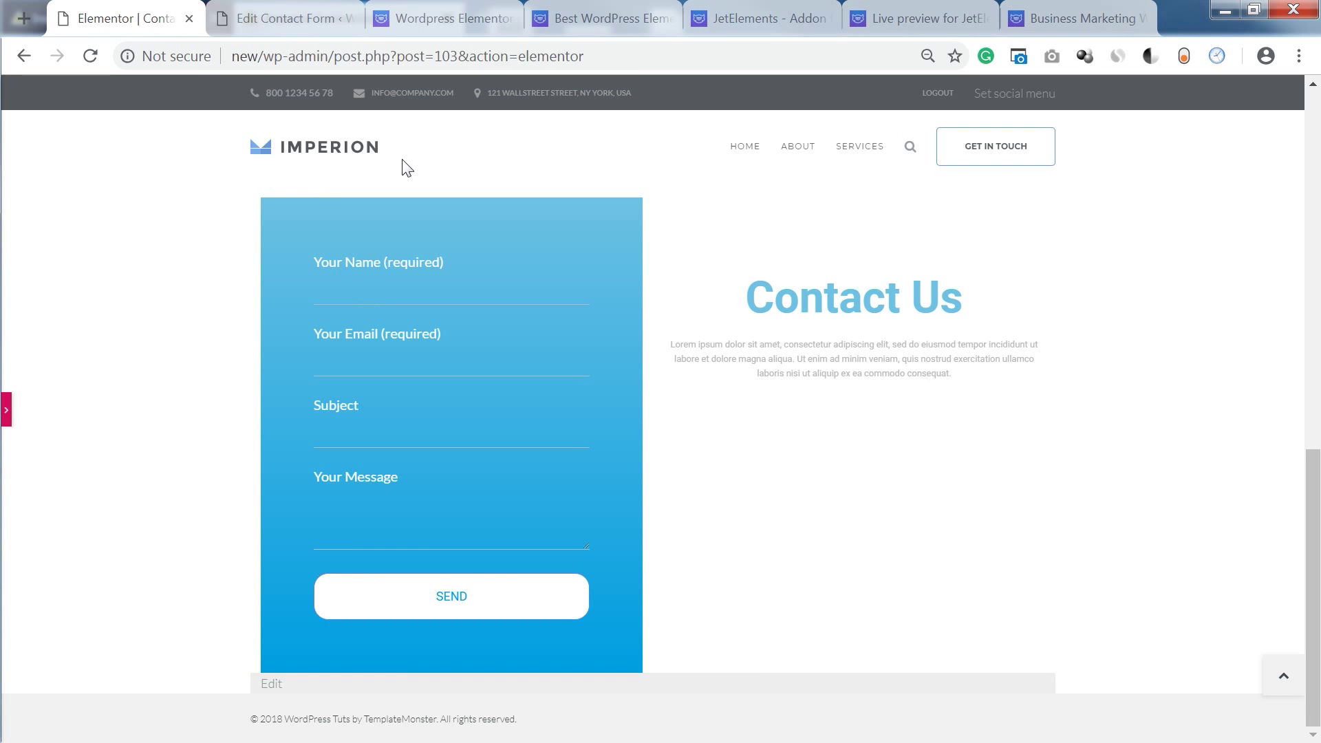
Step: Look over the Wordpress Elementor Marketplace tab, then switch to the $15 JetElements addon page
click(441, 19)
scroll(456, 266, up, 10)
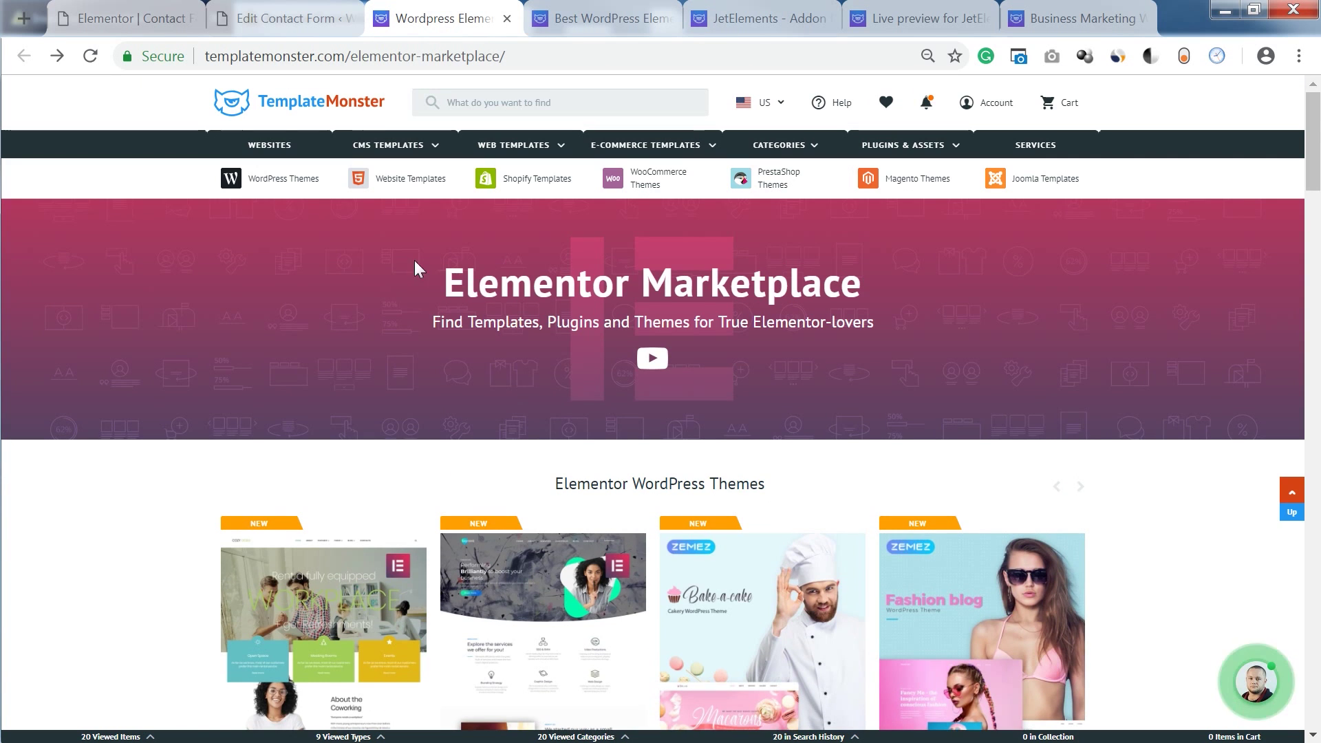
click(757, 26)
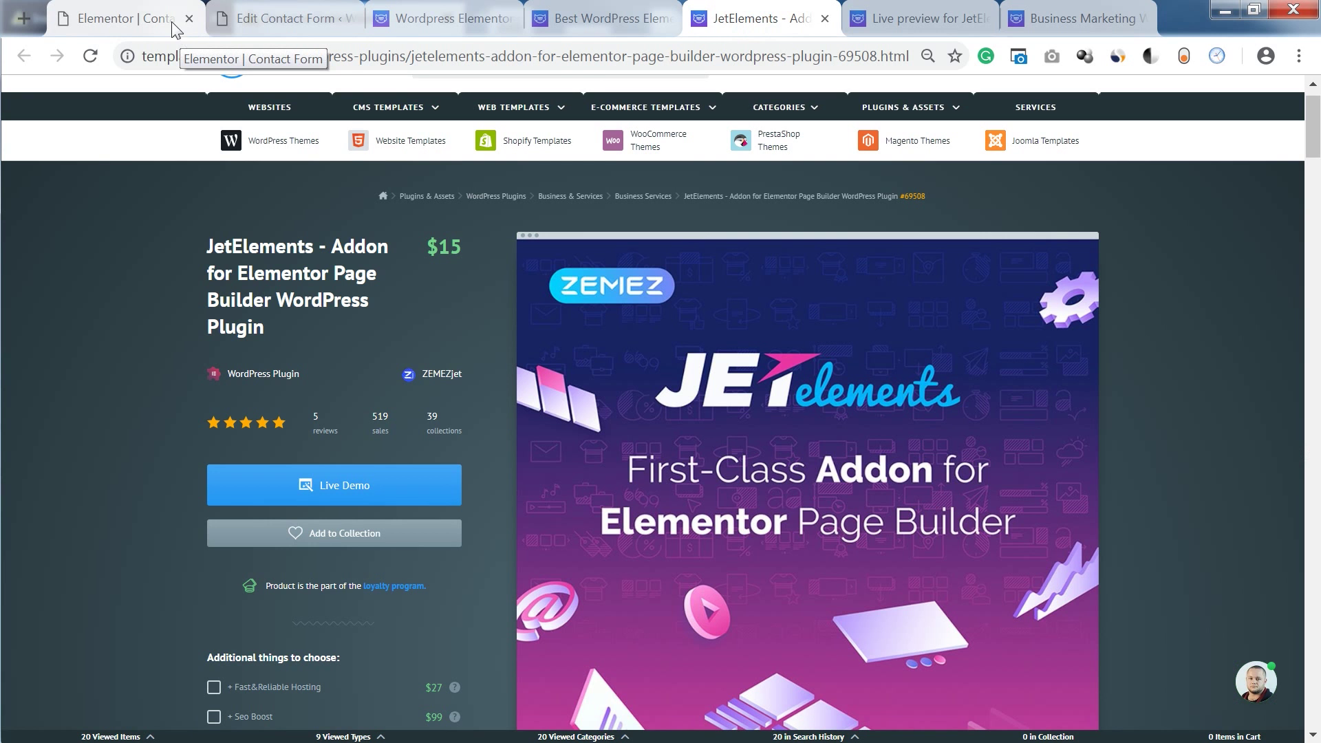
Step: Switch back to the 'Elementor | Contact Form' tab showing the finished gradient form
click(179, 30)
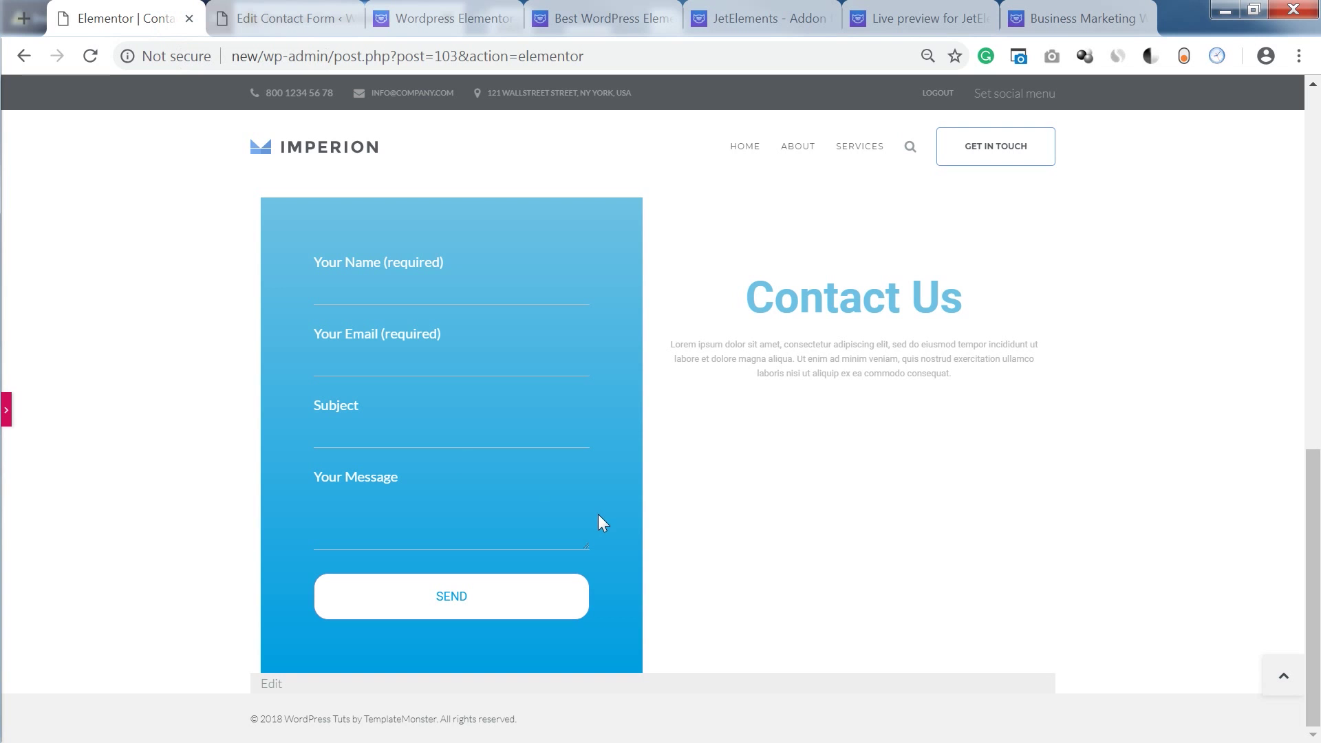